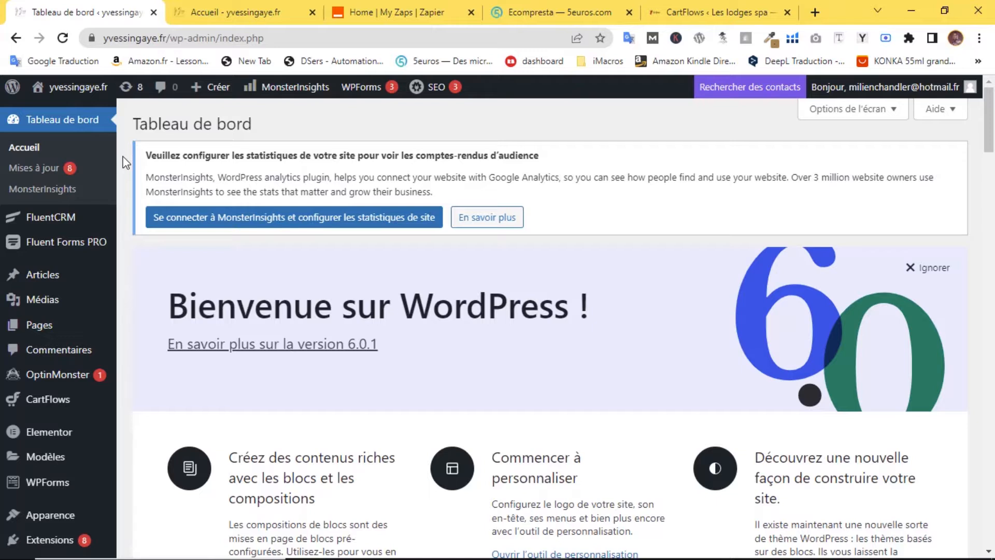
# - Show the Fluent Forms PRO submenu in the WordPress admin sidebar
pyautogui.moveTo(71, 250)
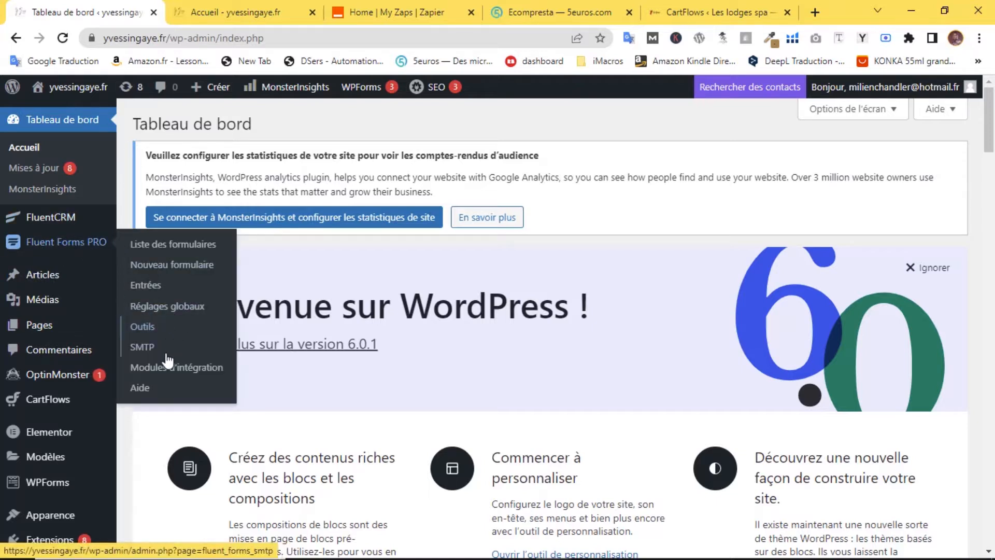
# - Toggle the Zapier integration module off and back on so it reads Currently Enabled
pyautogui.click(201, 369)
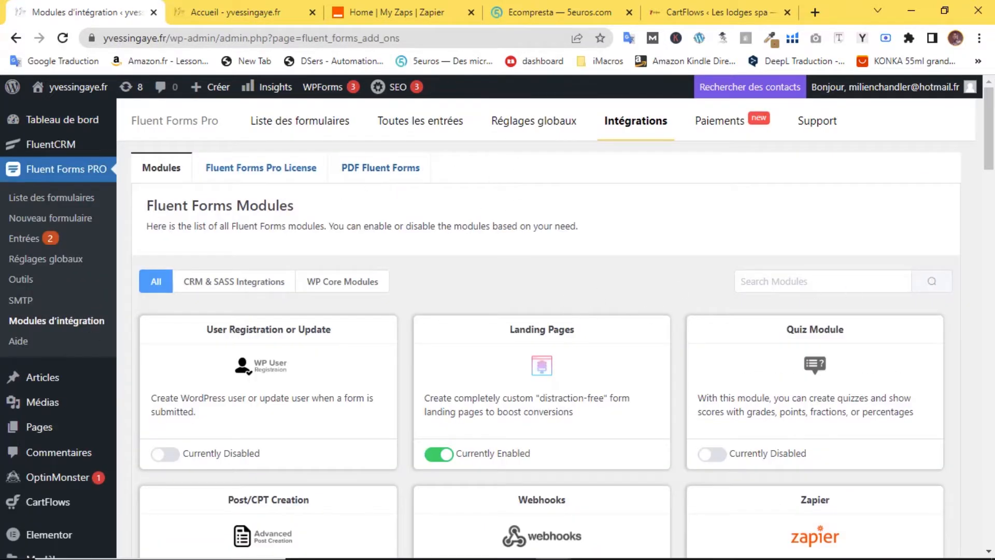
pyautogui.scroll(-5, 742, 319)
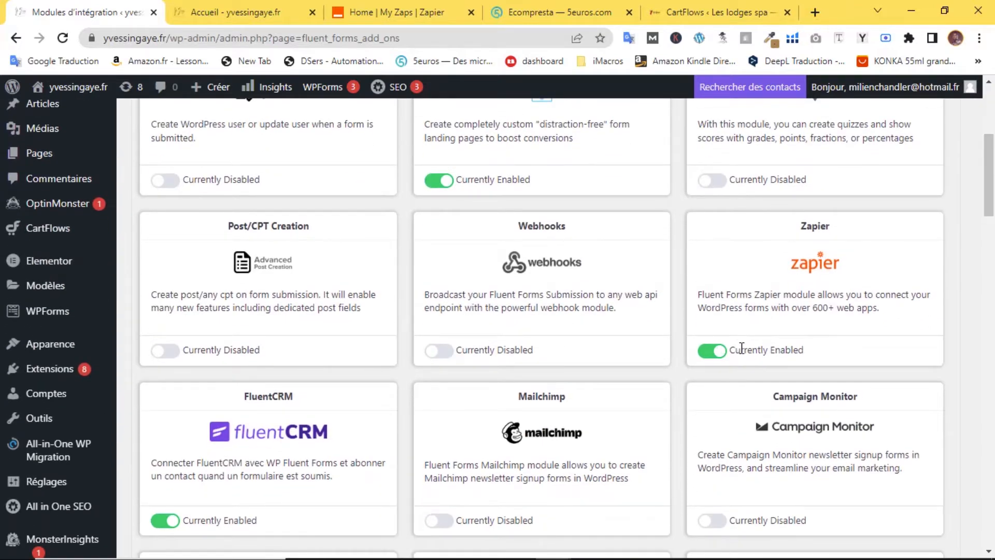
pyautogui.click(729, 351)
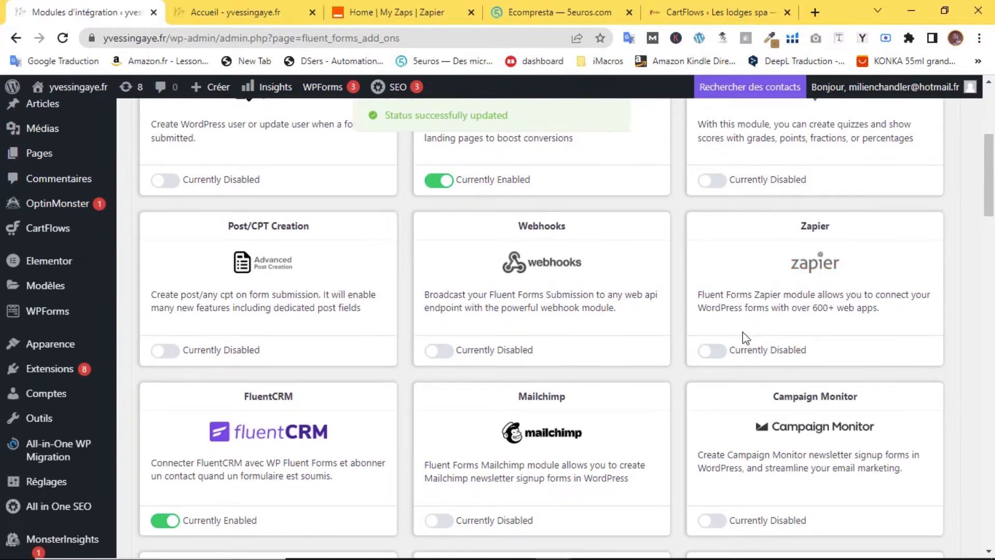
pyautogui.click(721, 352)
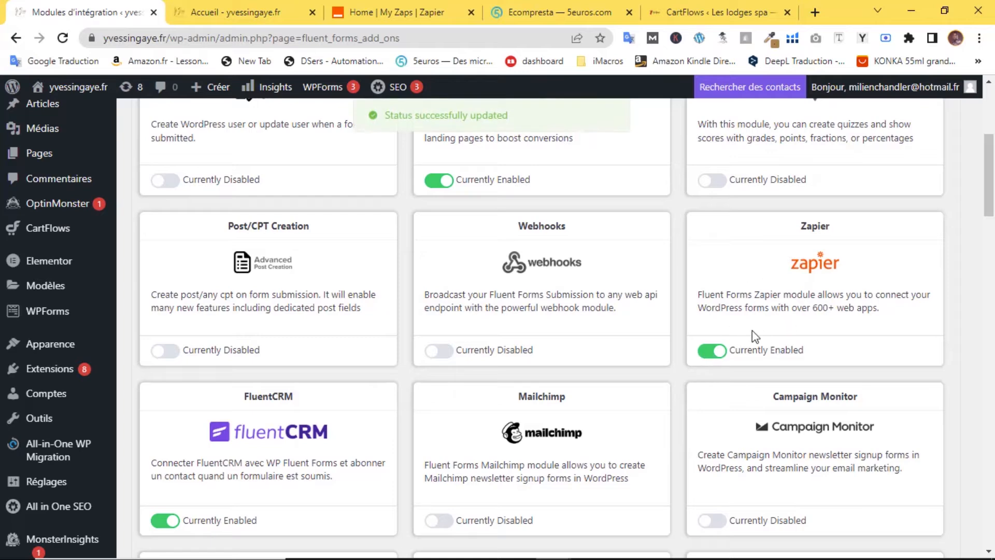
pyautogui.scroll(5, 467, 259)
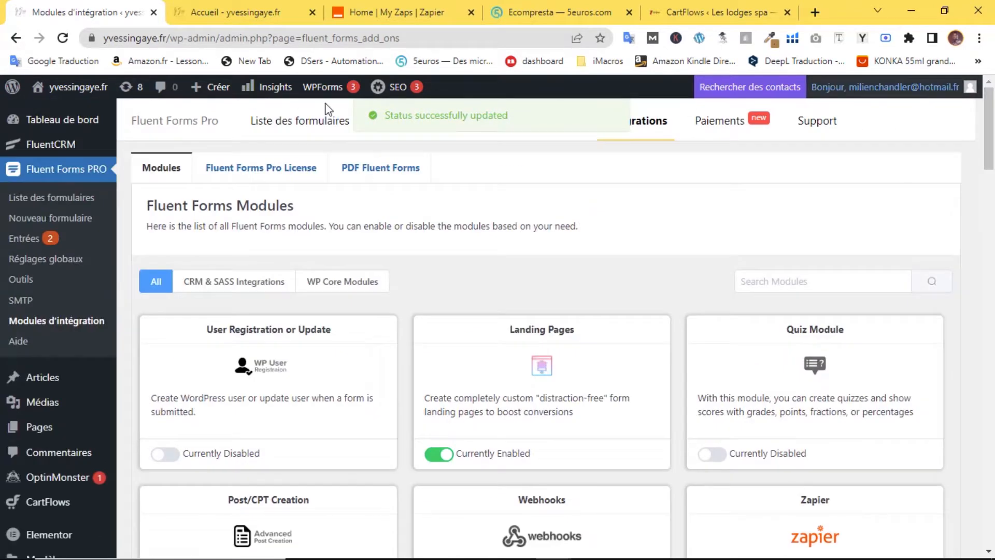
pyautogui.click(64, 205)
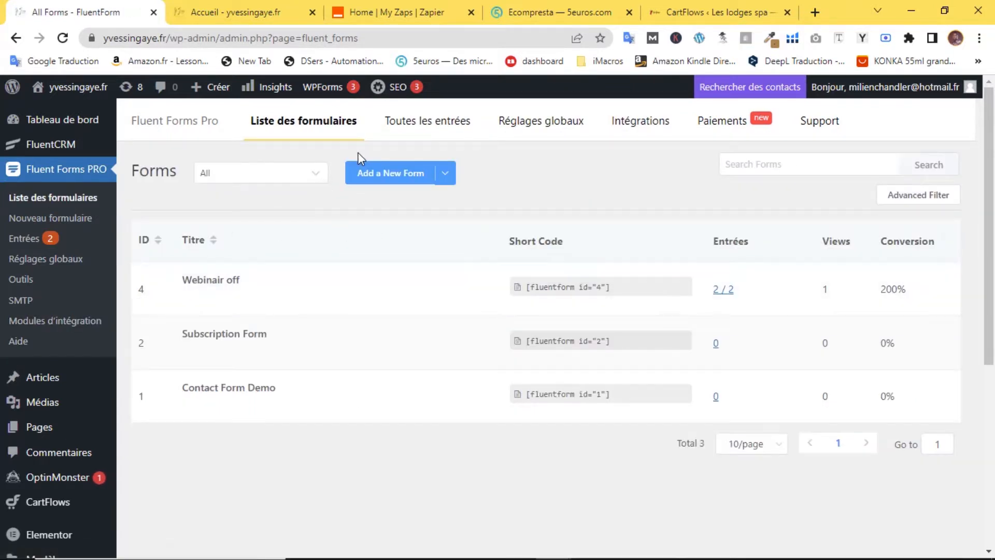
# - Open the Zapier integration settings of the Webinair off form
pyautogui.moveTo(223, 306)
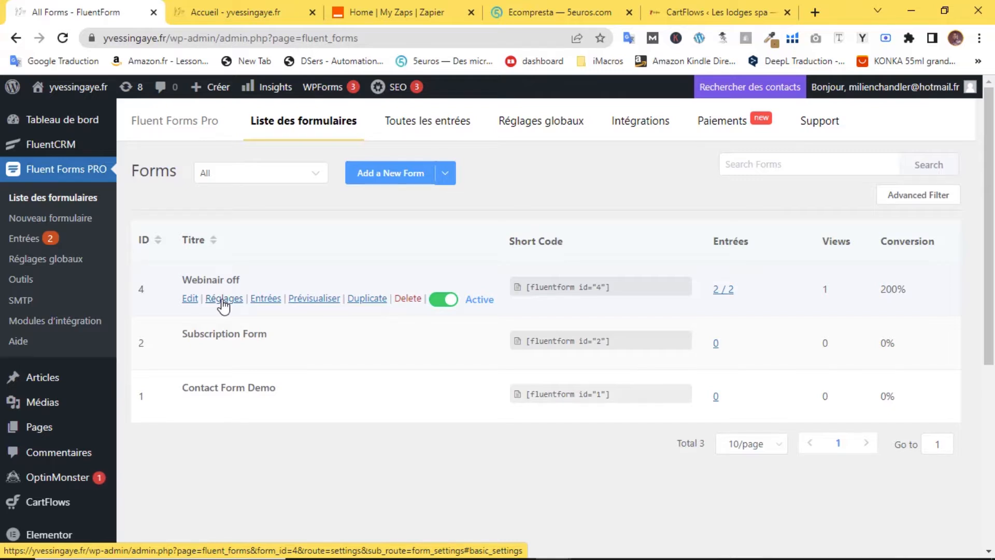
pyautogui.click(223, 300)
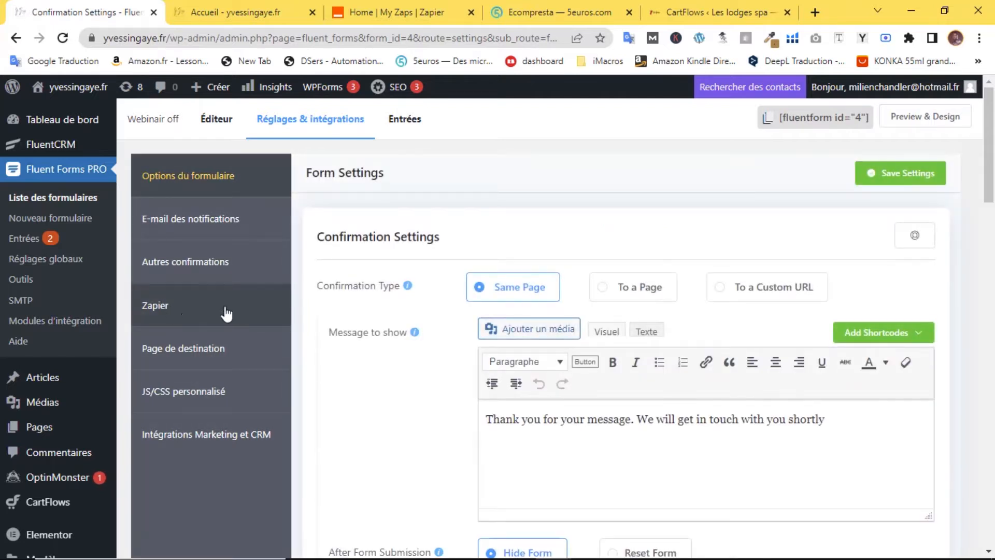
pyautogui.click(166, 306)
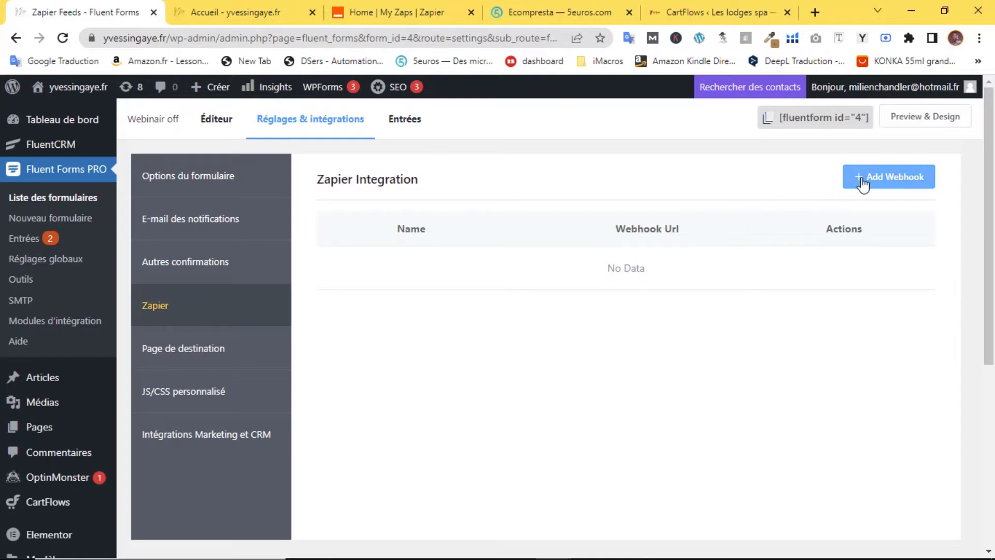
# - Add a new webhook feed named 'Zapier test', leaving the webhook URL empty
pyautogui.click(897, 184)
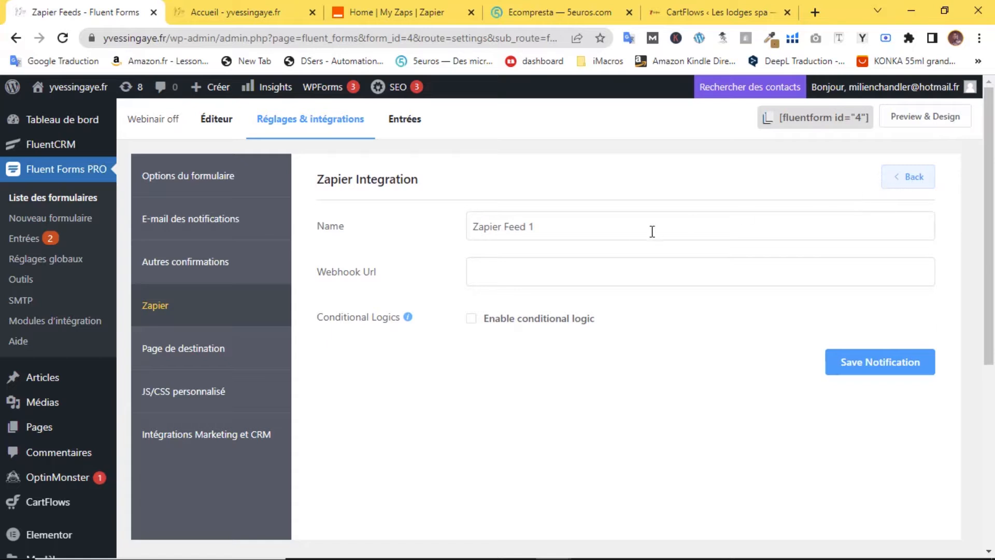
pyautogui.moveTo(551, 227); pyautogui.dragTo(509, 233)
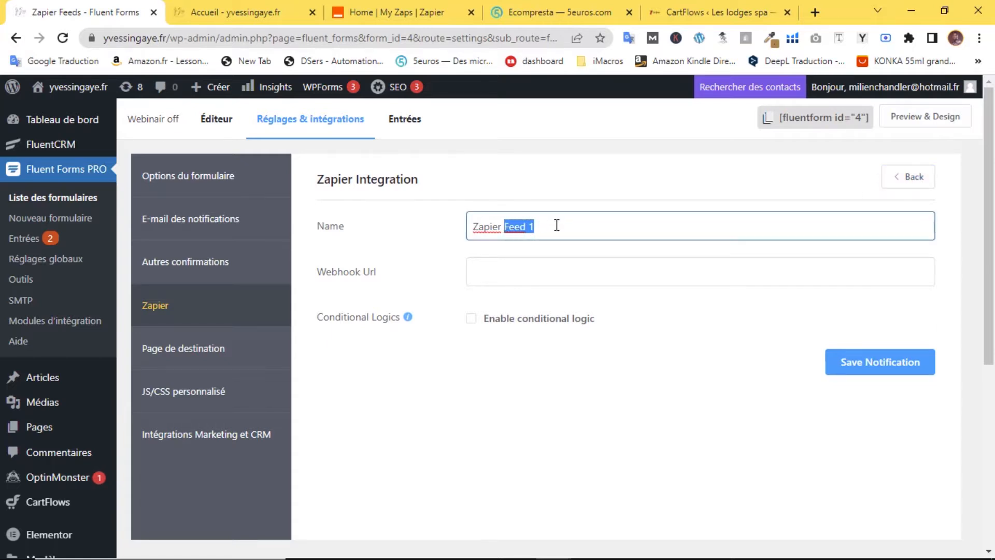
pyautogui.write('test')
pyautogui.click(518, 279)
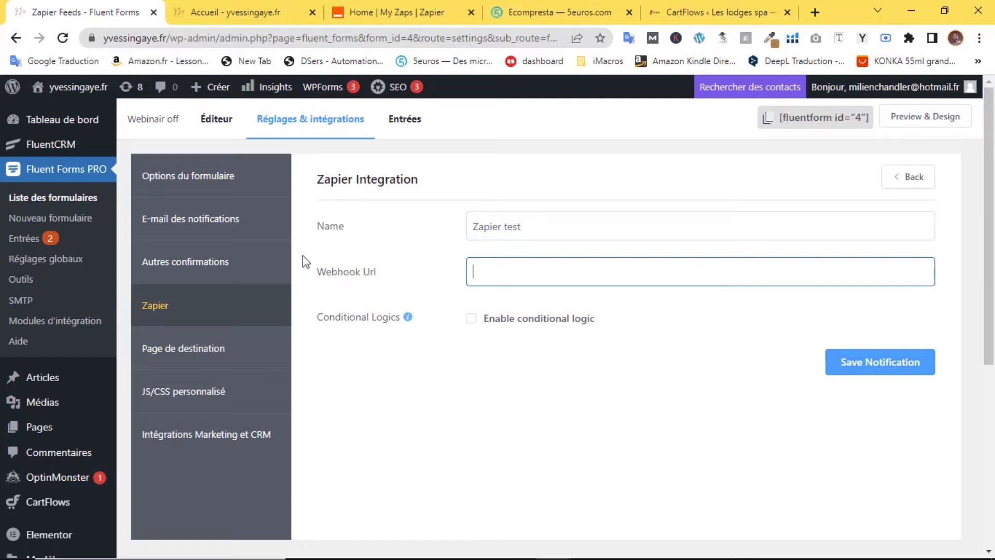
pyautogui.click(396, 12)
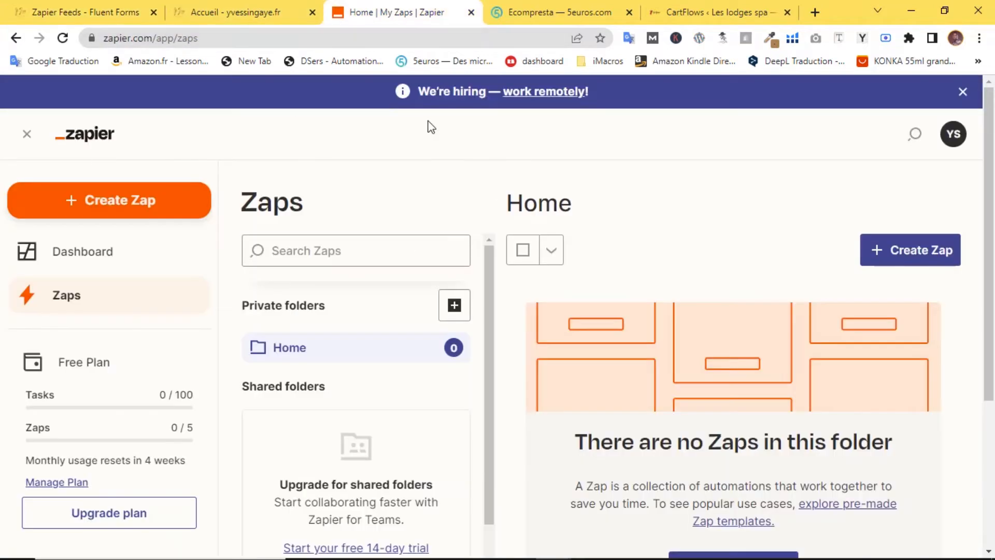
# - Create a new Untitled Zap draft from Zapier's sidebar
pyautogui.click(345, 248)
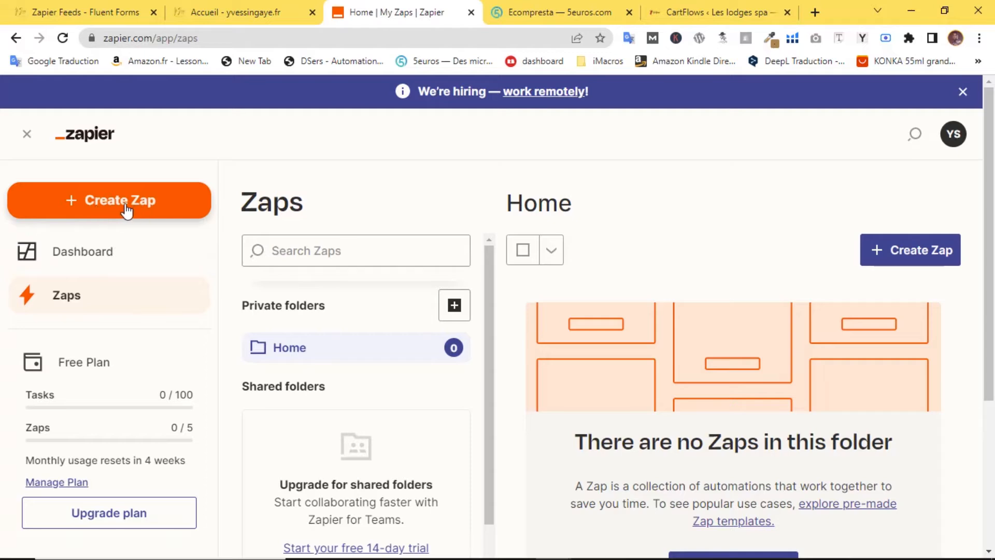
pyautogui.click(92, 212)
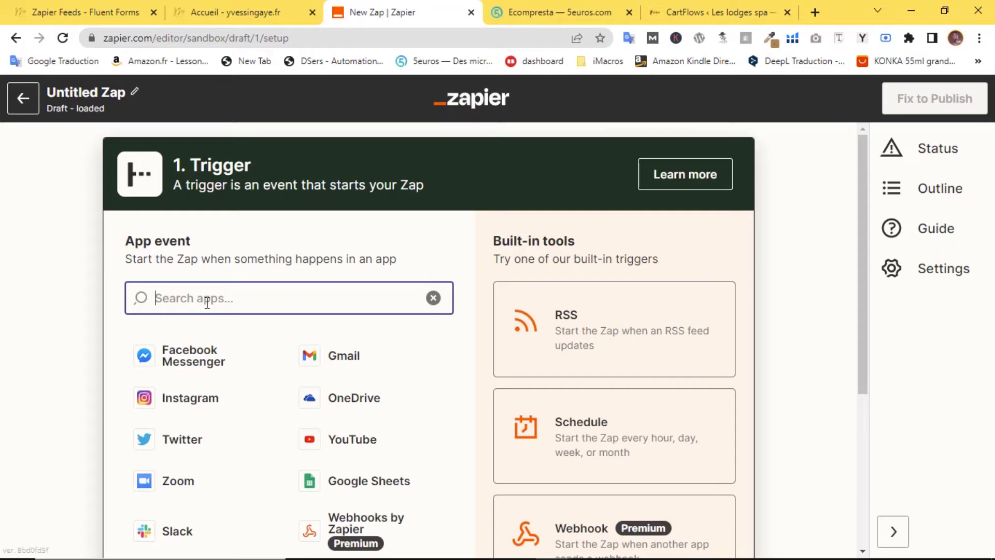
# - Set the Zap trigger to Webhooks by Zapier with the Catch Hook event
pyautogui.write('web')
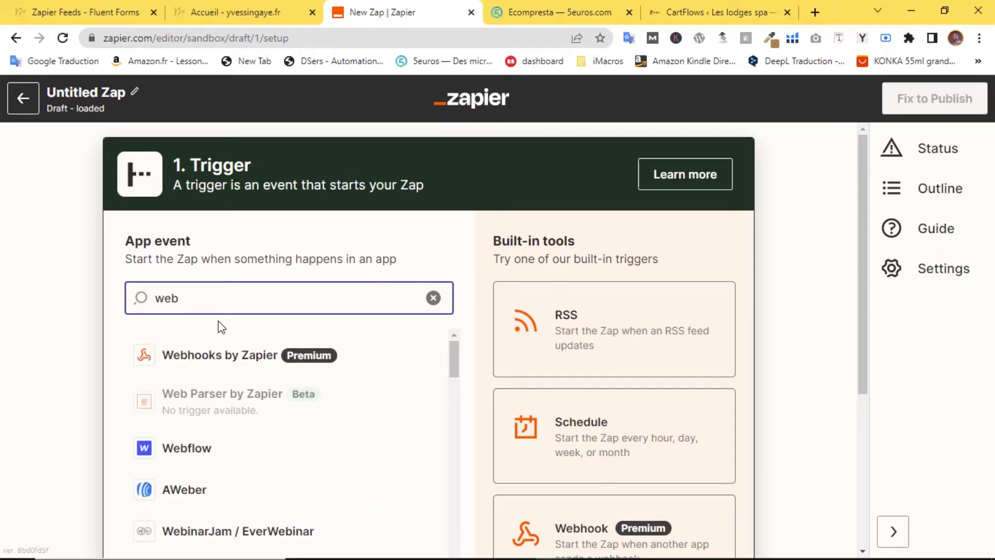
pyautogui.click(240, 357)
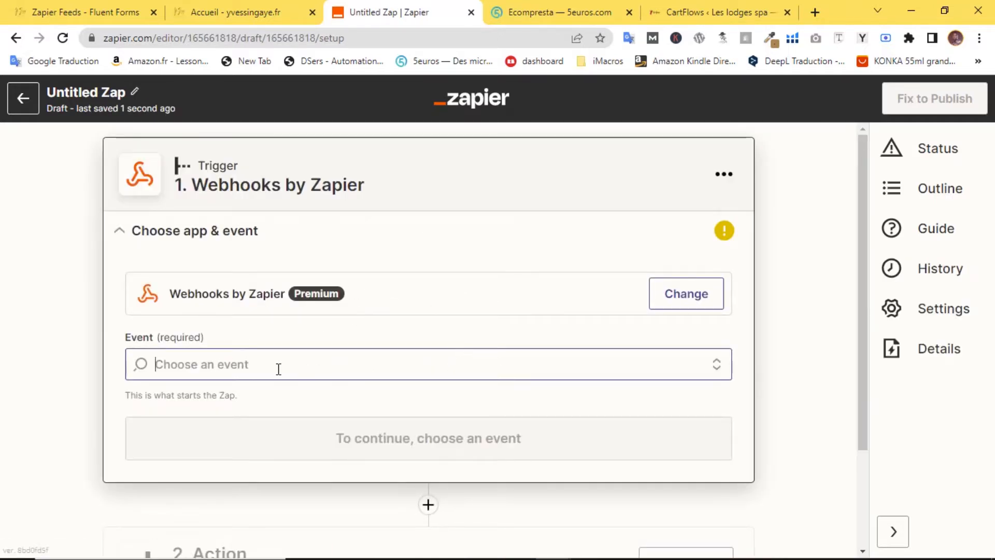
pyautogui.click(256, 367)
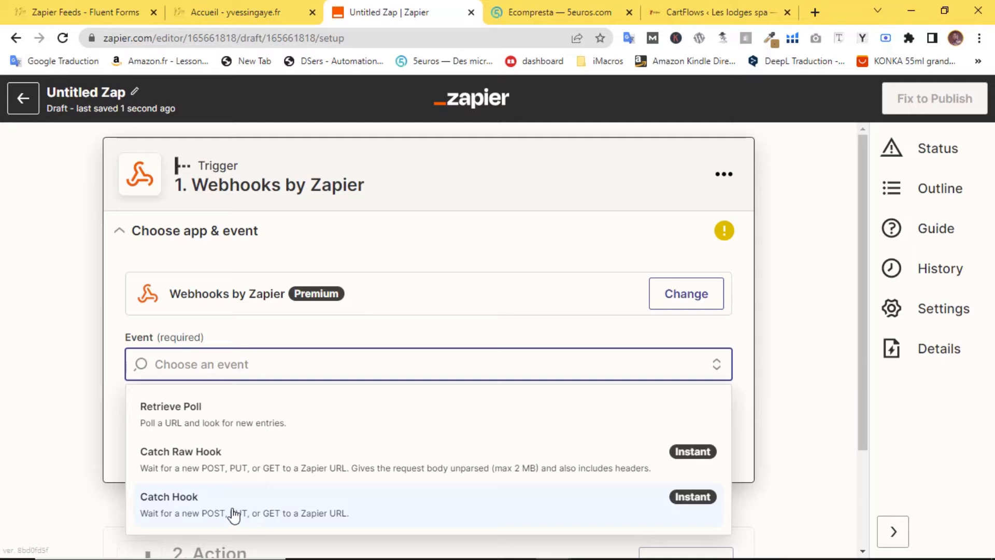
pyautogui.click(224, 513)
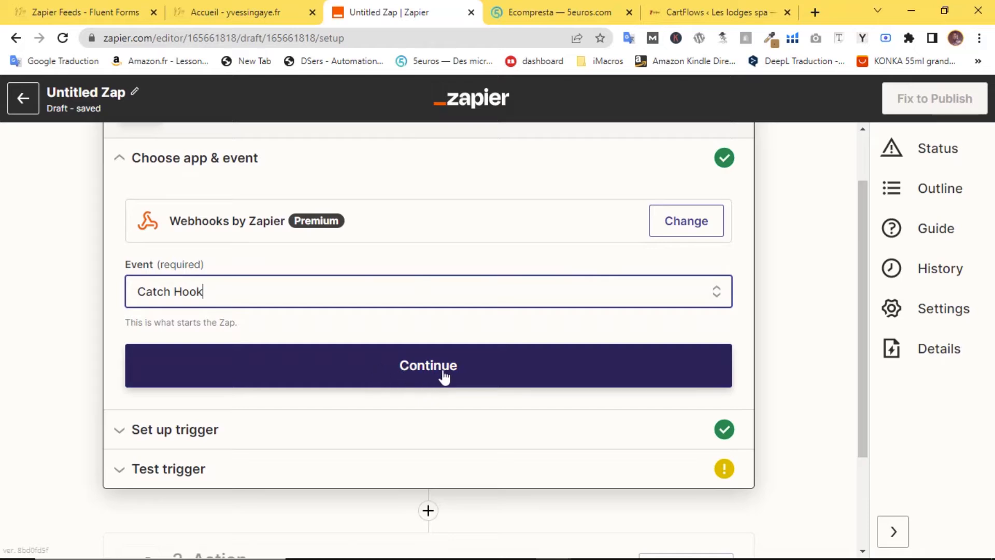
pyautogui.click(426, 372)
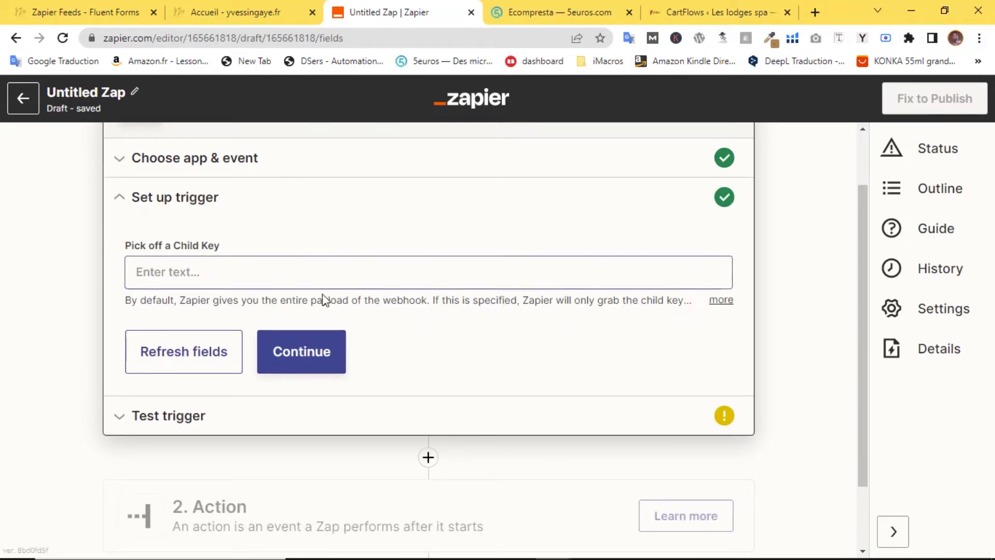
# - Continue to the test stage and copy the generated webhook URL
pyautogui.click(312, 363)
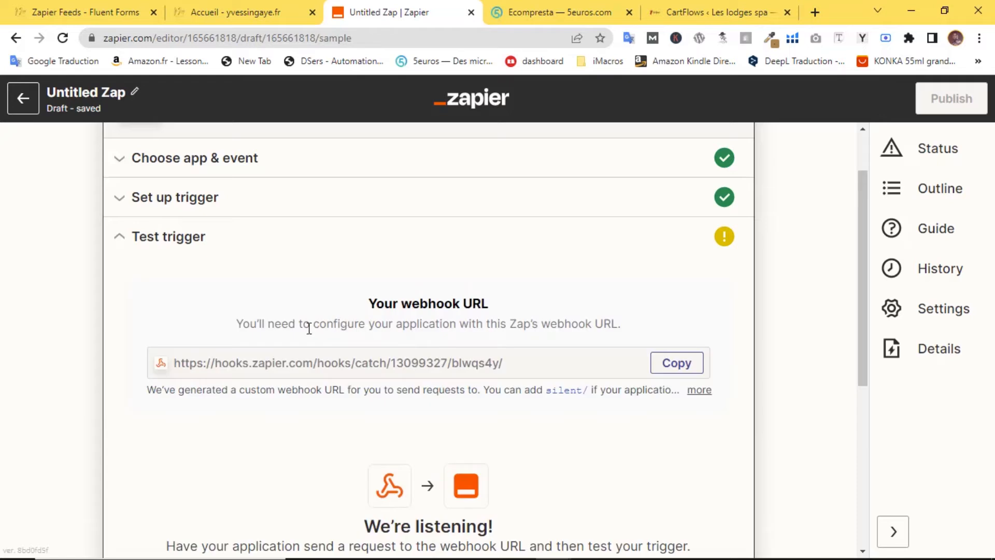
pyautogui.click(681, 369)
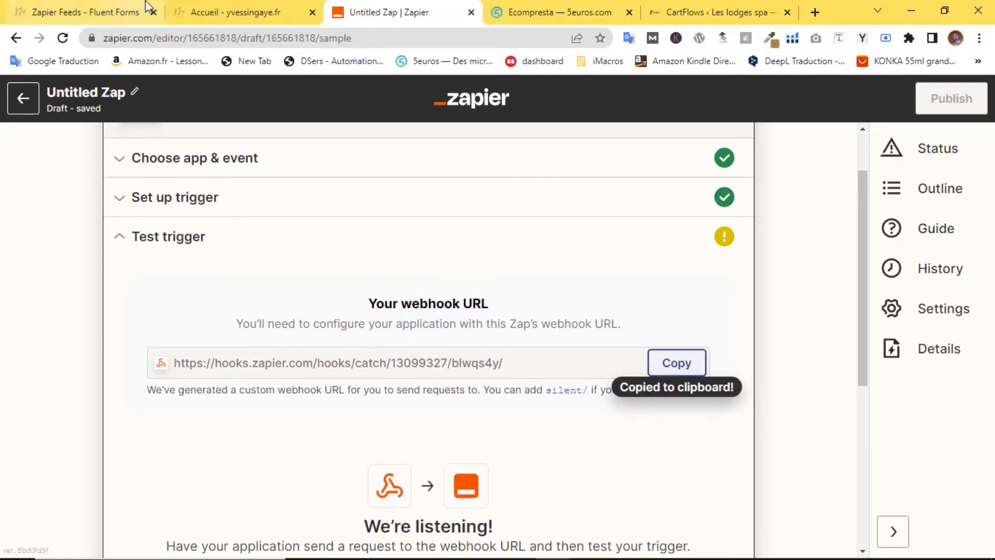
pyautogui.click(130, 10)
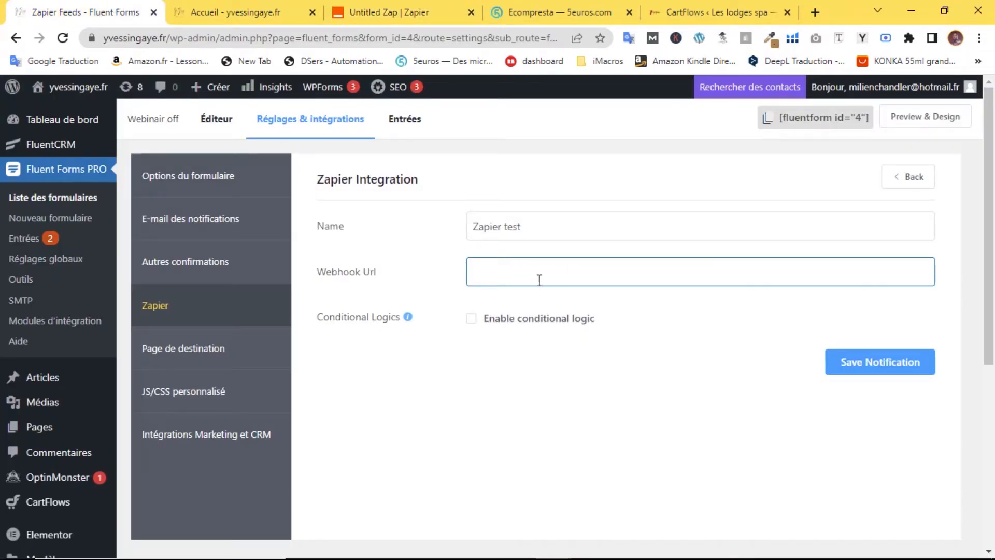
# - Paste the Zapier webhook URL into the 'Zapier test' feed and save it
pyautogui.hotkey('ctrl', 'v')
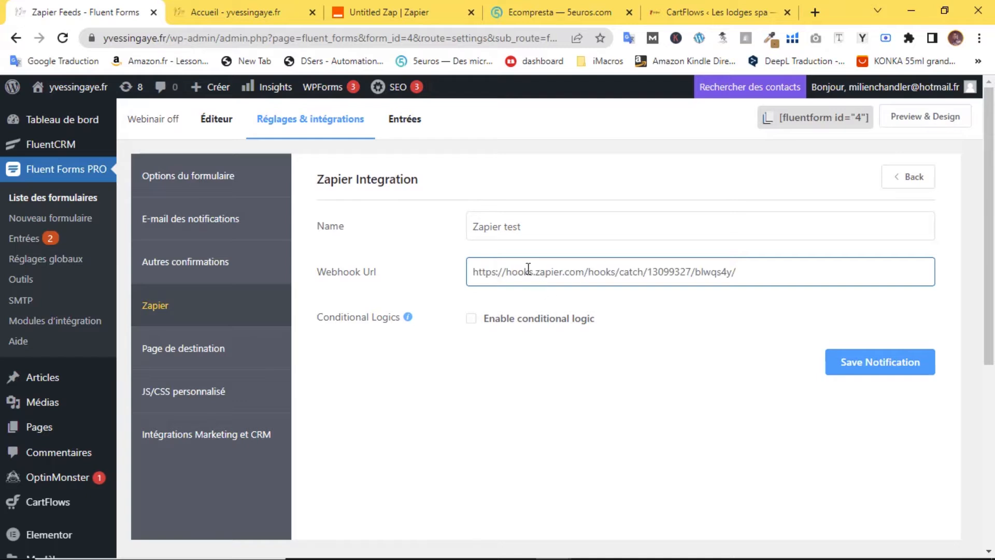
pyautogui.click(897, 372)
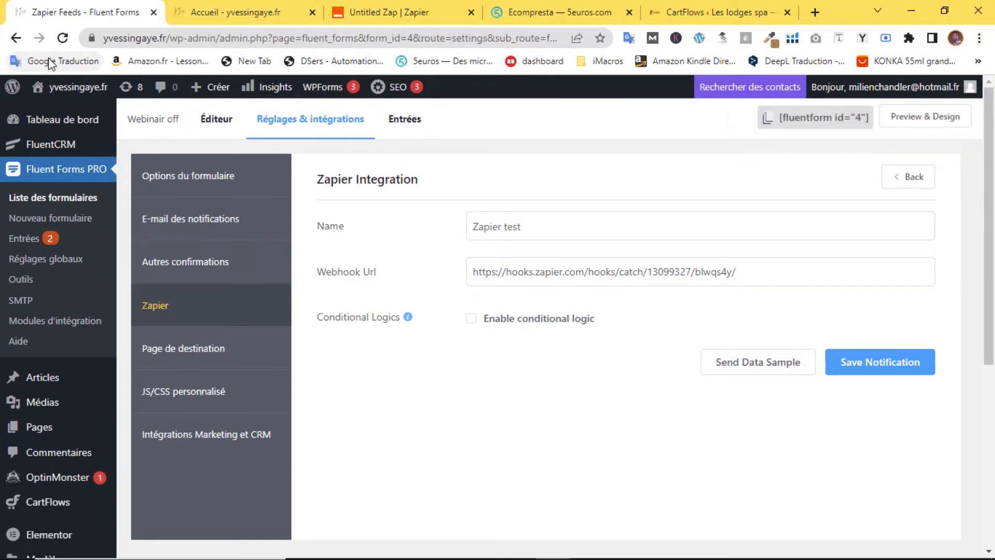
pyautogui.click(220, 3)
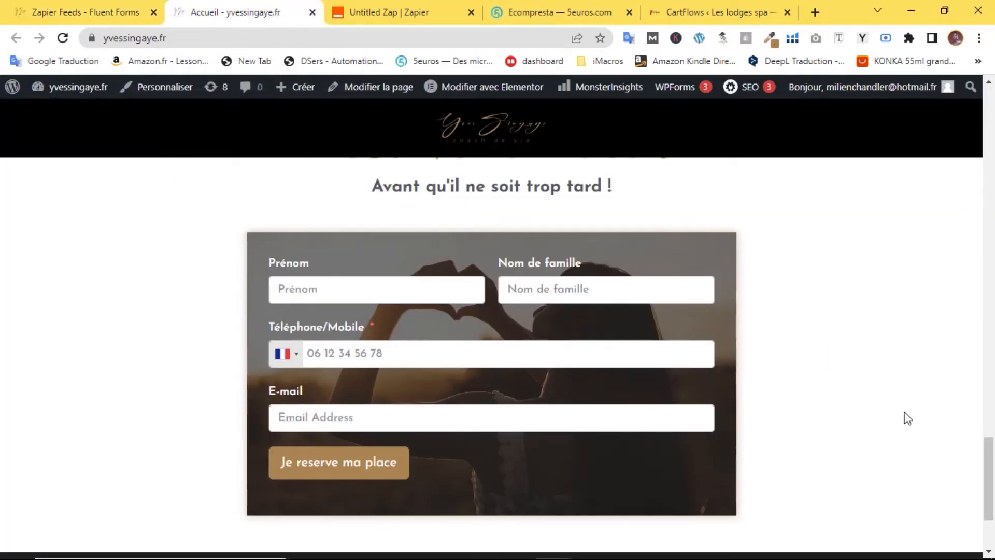
# - Reload the homepage and return to the empty Réserve Ta Place form
pyautogui.scroll(1, 882, 394)
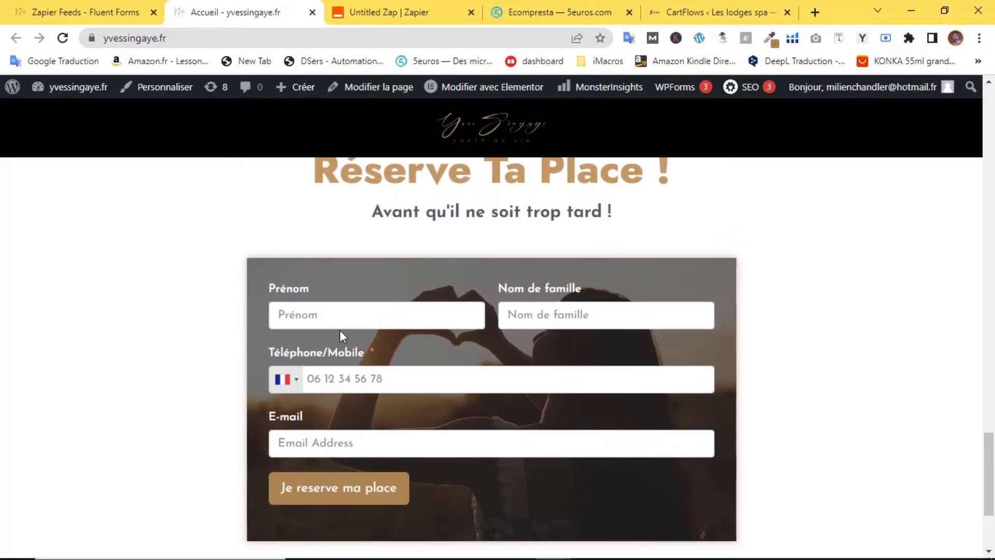
pyautogui.click(62, 37)
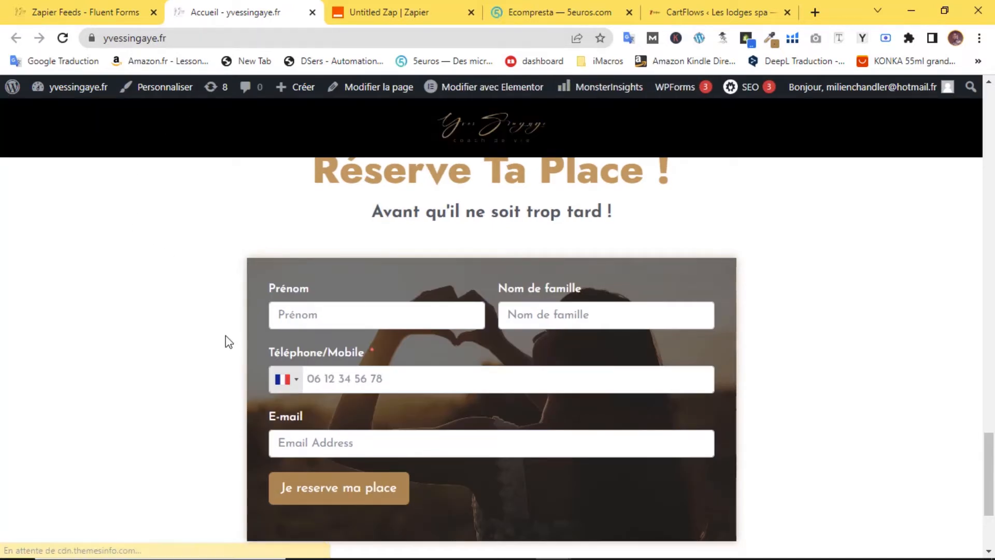
pyautogui.click(354, 316)
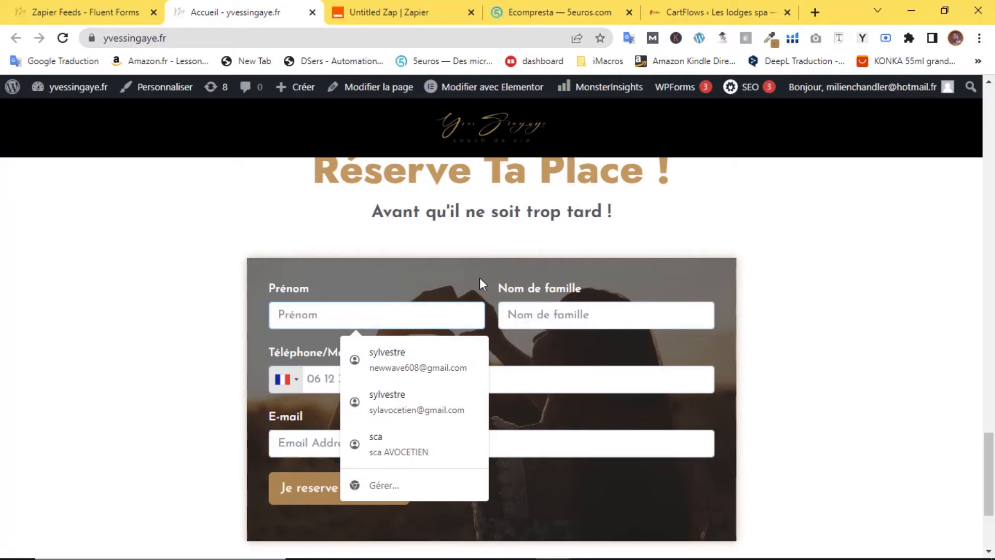
pyautogui.click(388, 12)
pyautogui.scroll(-4, 519, 394)
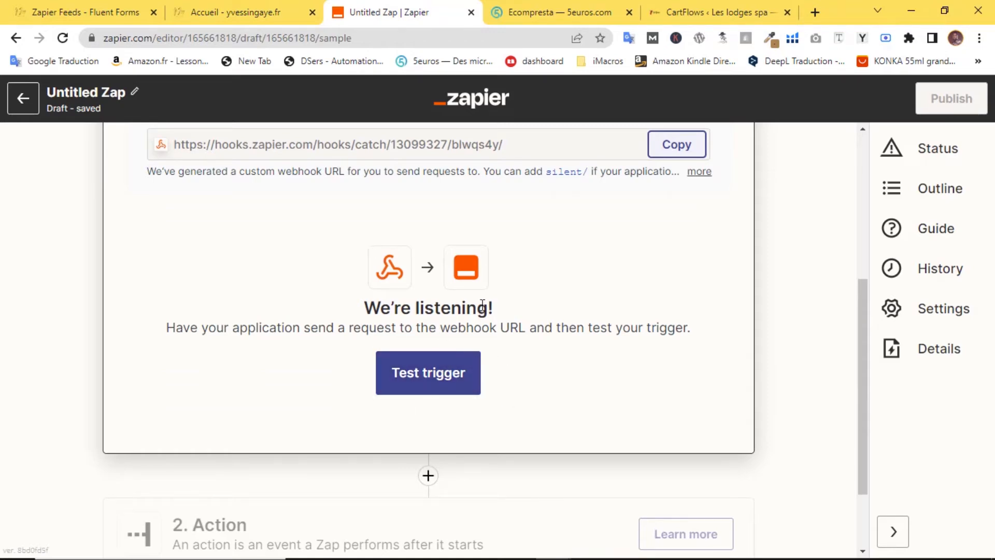
pyautogui.scroll(1, 385, 360)
pyautogui.scroll(-1, 432, 428)
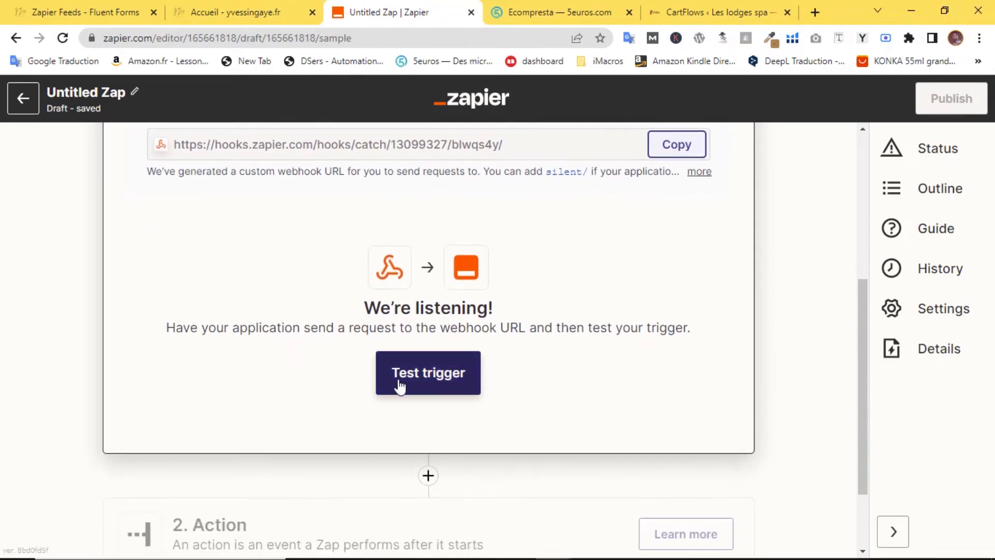
pyautogui.hotkey('ctrl', 'shift', 'Tab')
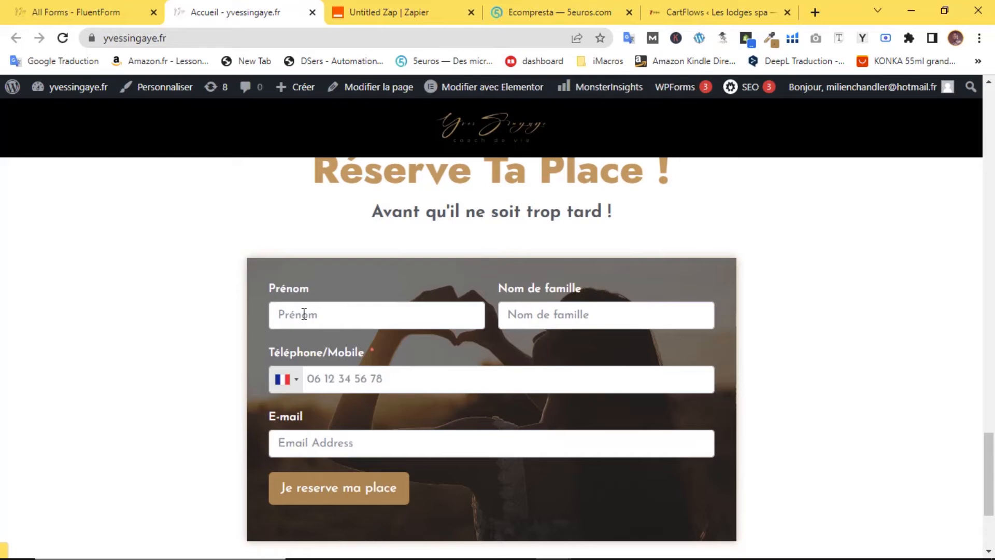
# - Autofill the reservation form's name and phone fields from a saved contact
pyautogui.scroll(-1, 342, 290)
pyautogui.click(332, 249)
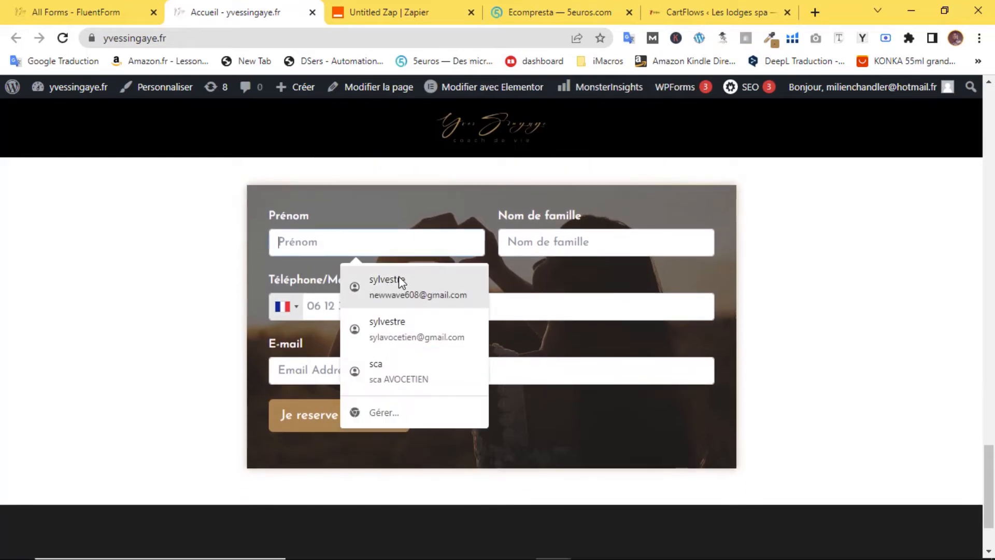
pyautogui.click(349, 280)
pyautogui.click(415, 375)
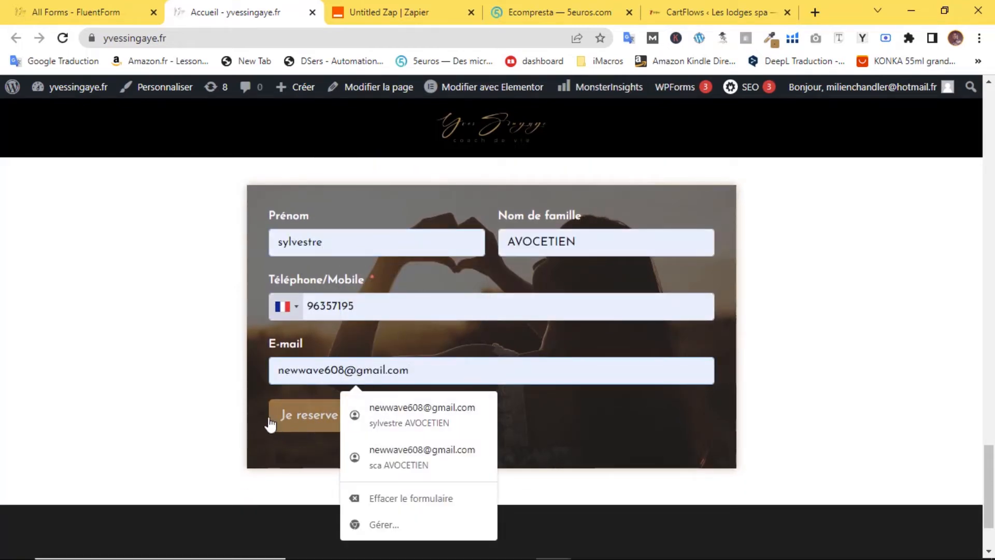
pyautogui.click(202, 386)
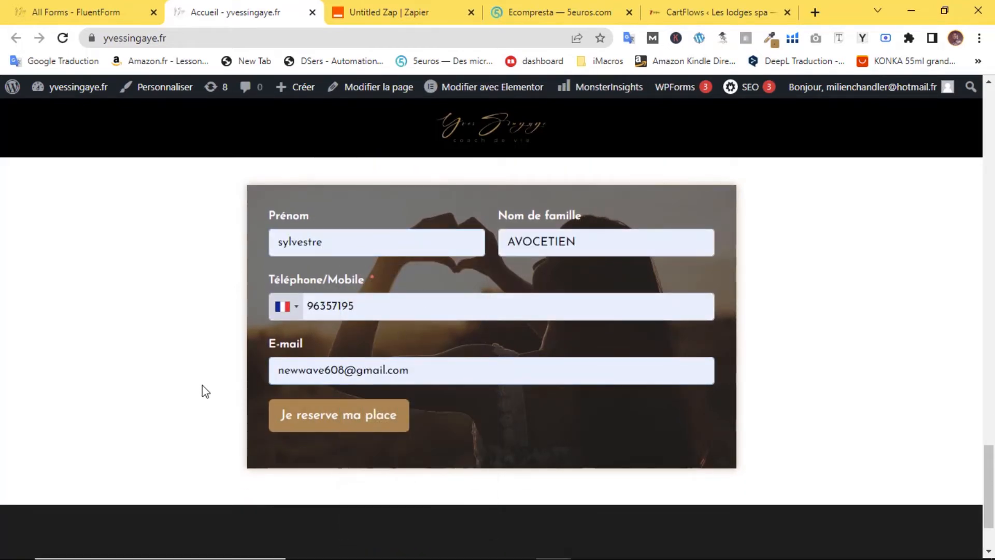
# - Edit the start of the e-mail address and submit with 'Je reserve ma place'
pyautogui.click(338, 371)
pyautogui.moveTo(338, 371); pyautogui.dragTo(270, 371)
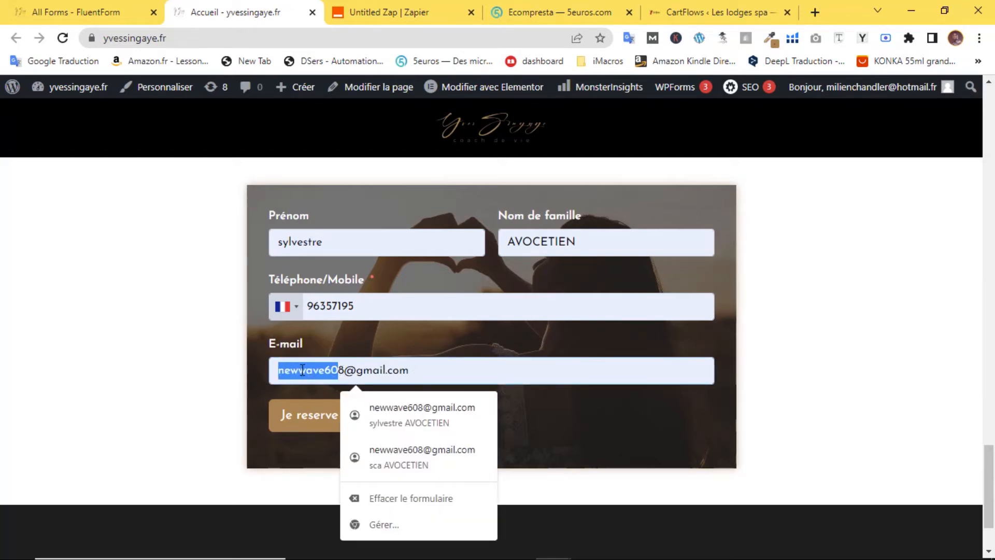
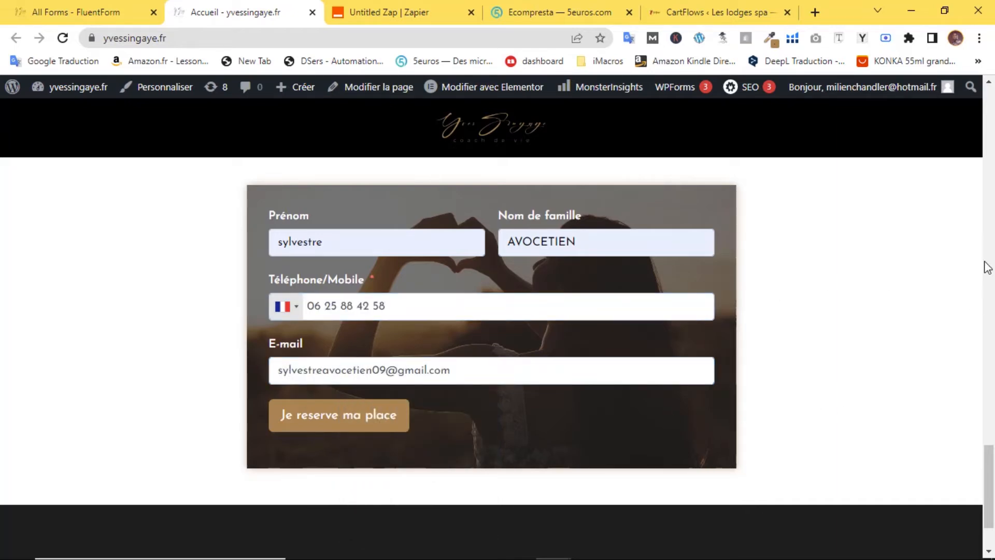
pyautogui.click(333, 420)
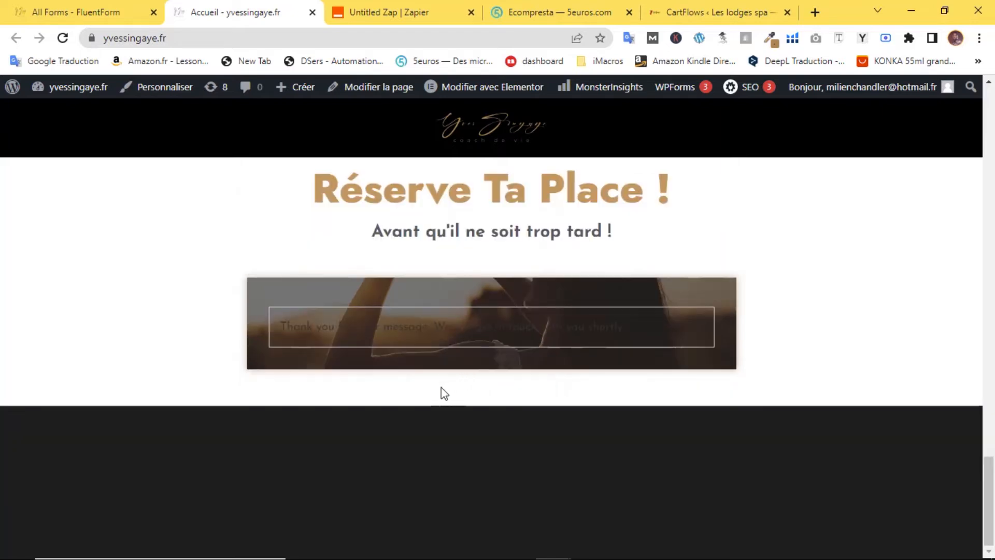
pyautogui.scroll(4, 440, 388)
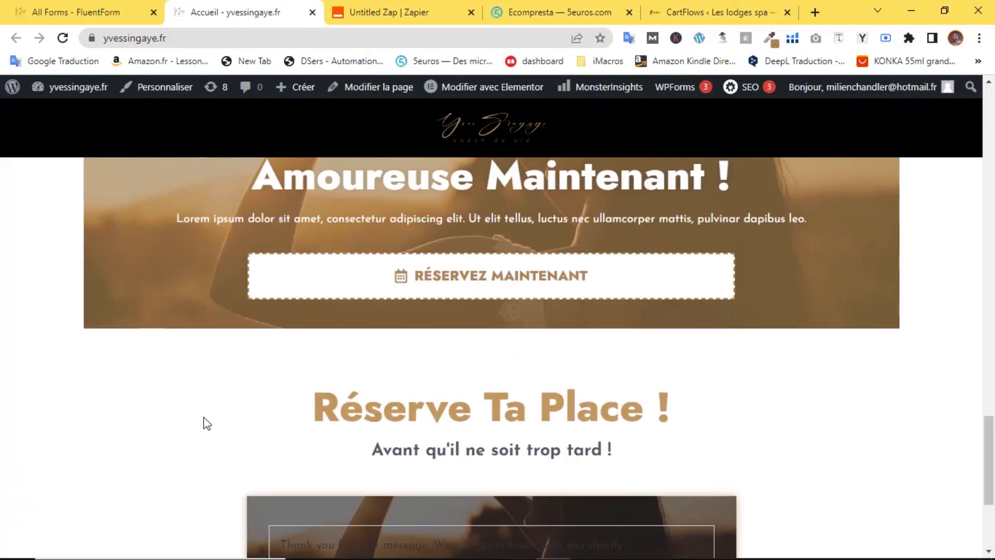
pyautogui.click(399, 11)
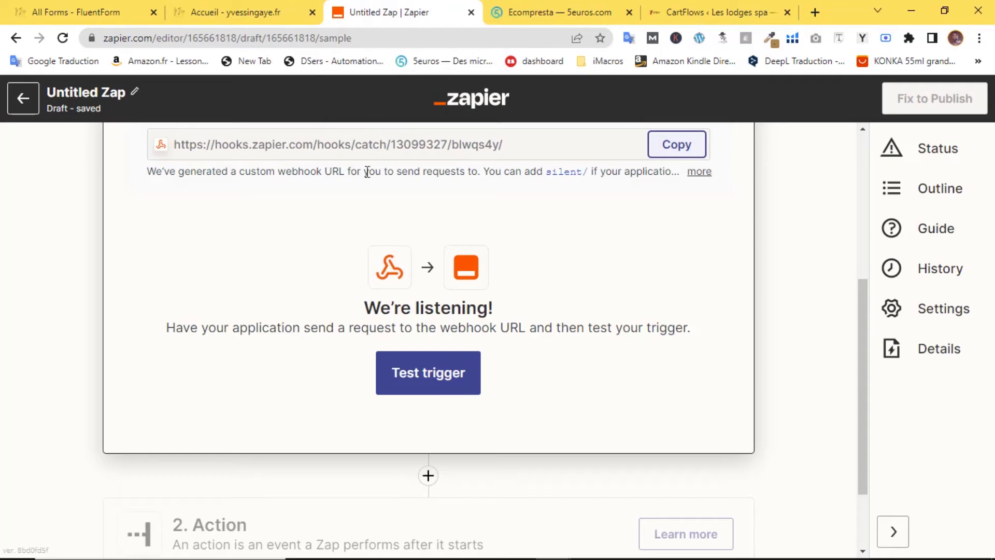
# - Test the Catch Hook trigger to pull in the new form submission
pyautogui.click(434, 376)
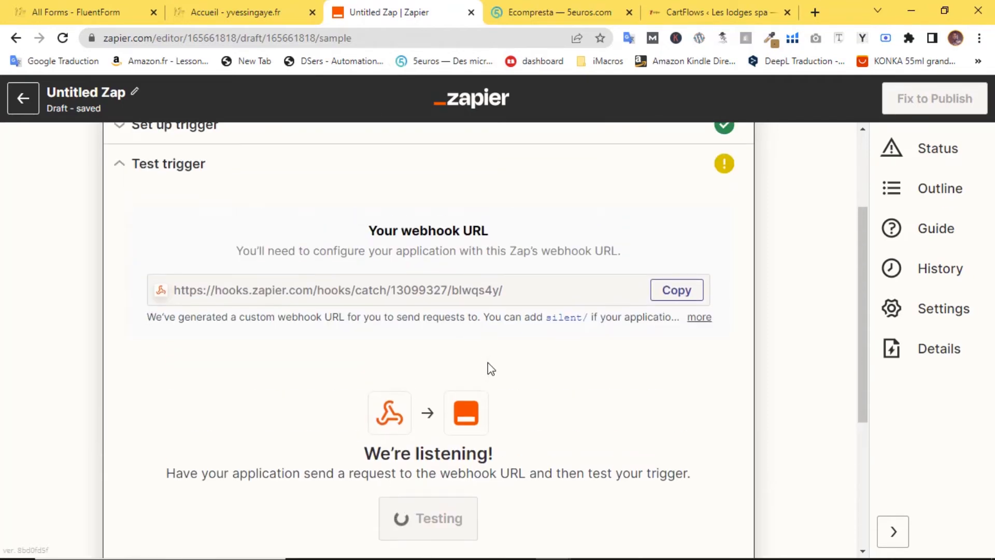
pyautogui.scroll(-2, 487, 362)
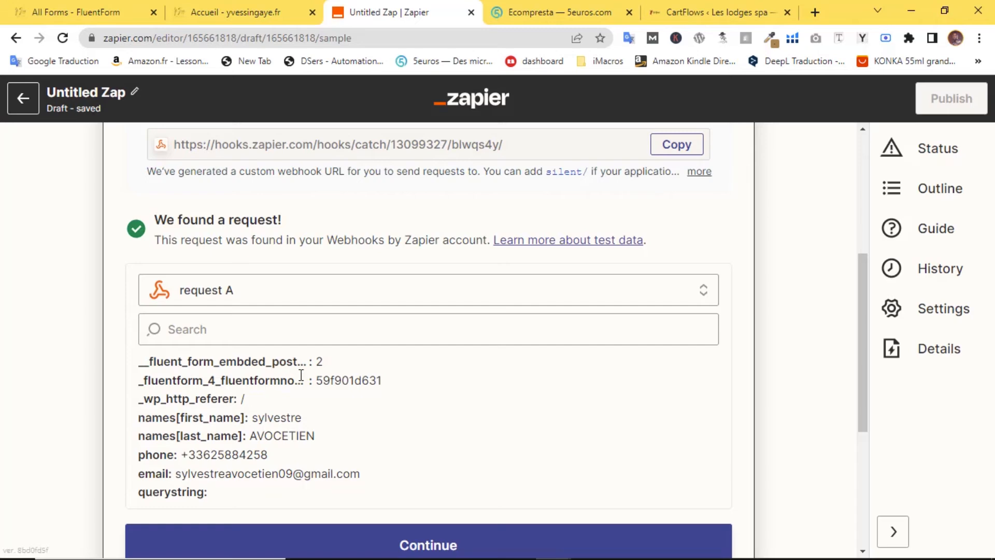
pyautogui.click(236, 12)
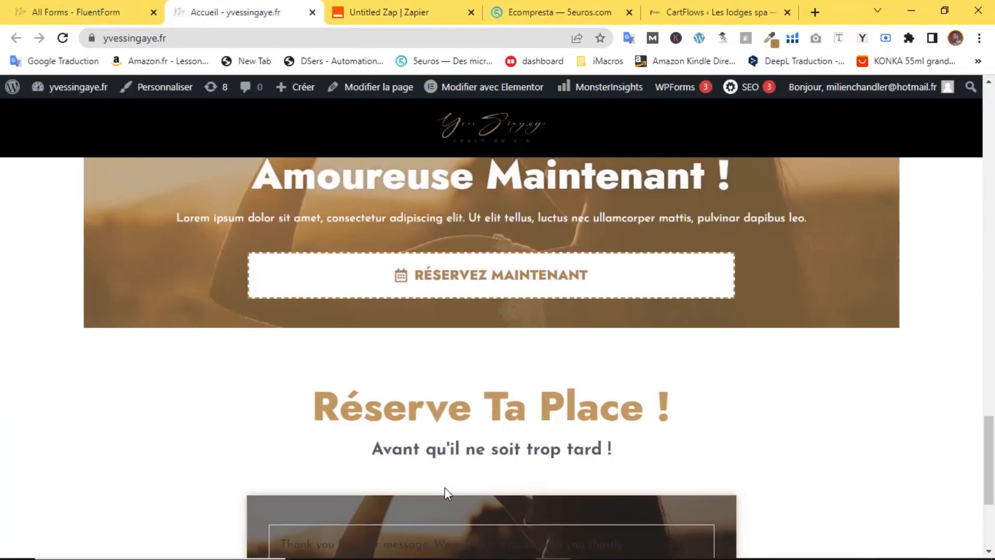
pyautogui.scroll(-4, 377, 167)
pyautogui.click(397, 11)
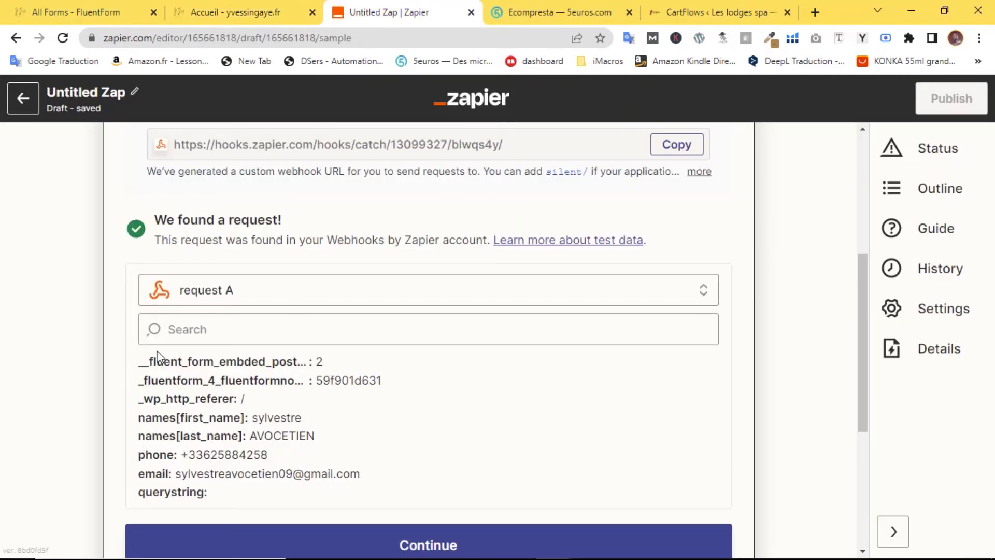
# - Review request A's token, first name, phone and e-mail fields
pyautogui.scroll(-2, 273, 382)
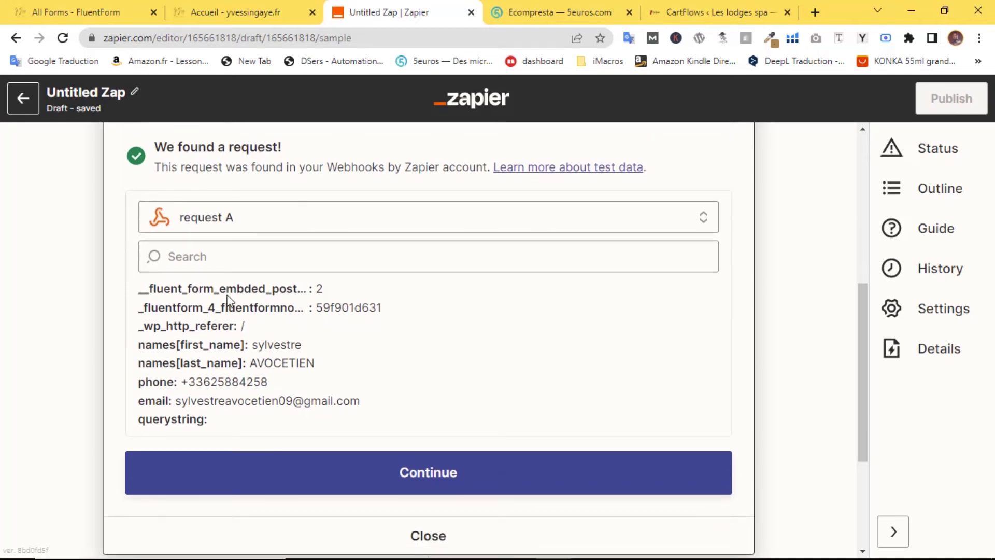
pyautogui.moveTo(199, 308); pyautogui.dragTo(327, 307)
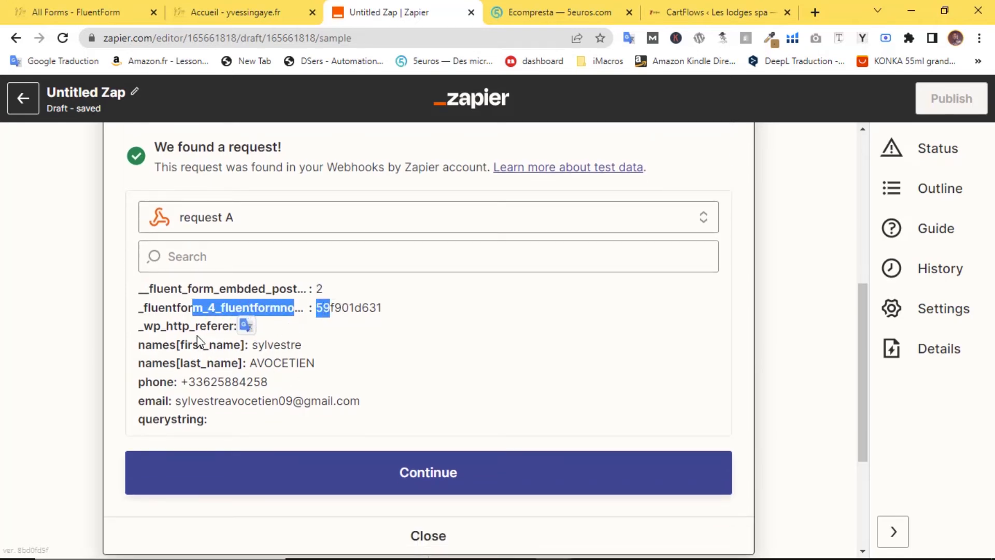
pyautogui.click(205, 349)
pyautogui.moveTo(184, 349); pyautogui.dragTo(314, 364)
pyautogui.click(241, 364)
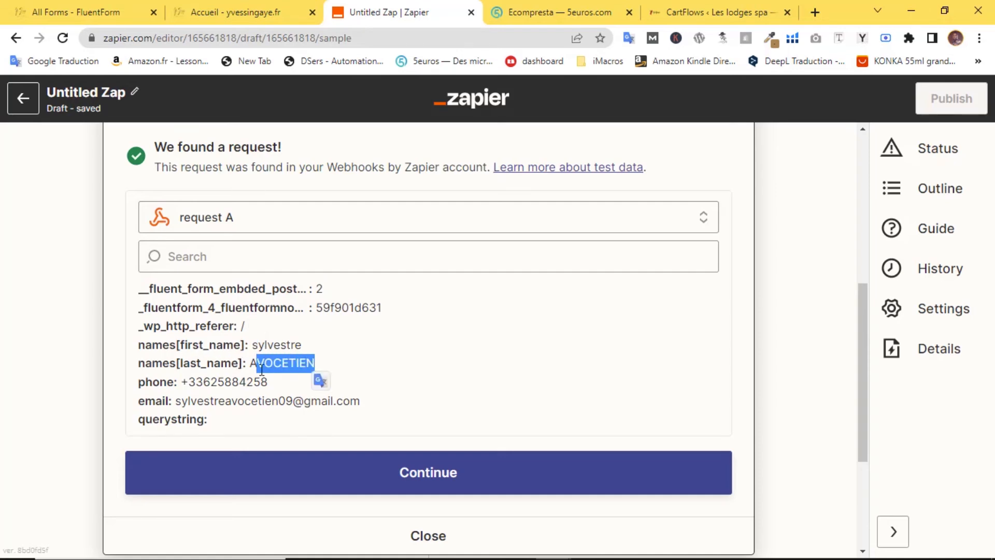
pyautogui.moveTo(196, 381); pyautogui.dragTo(266, 382)
pyautogui.moveTo(196, 400); pyautogui.dragTo(365, 411)
pyautogui.click(384, 381)
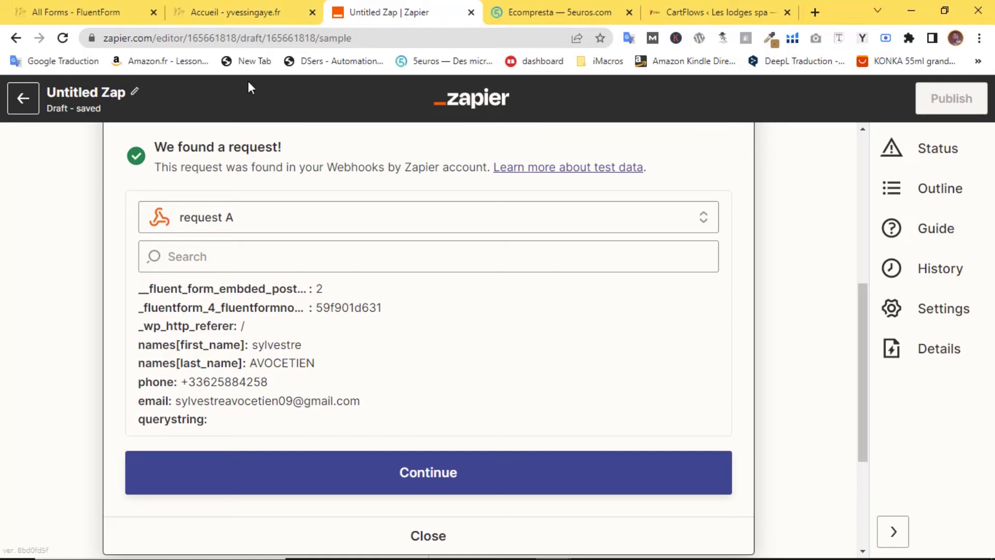
pyautogui.click(283, 11)
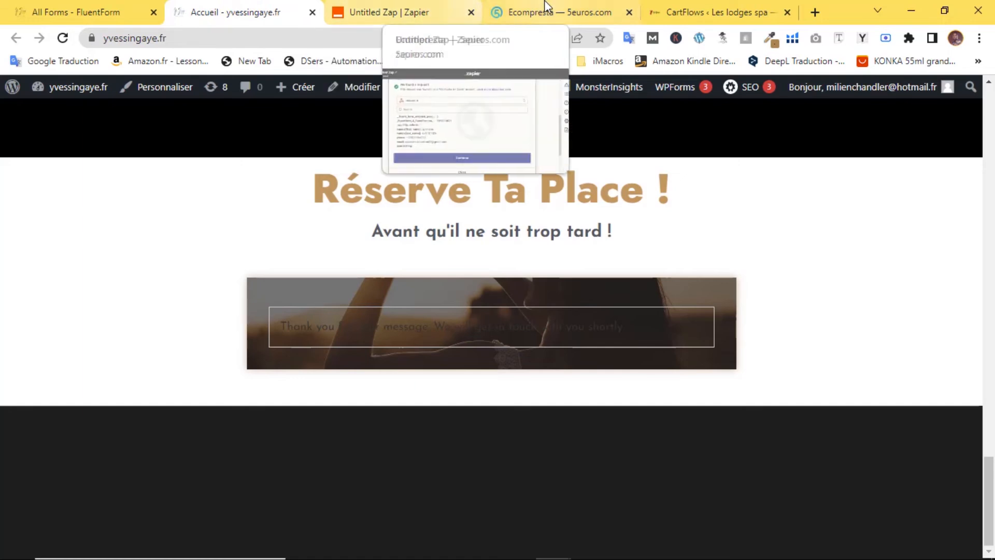
# - Browse the seller's 5euros.com profile and open the CartFlows sales funnel service
pyautogui.click(518, 11)
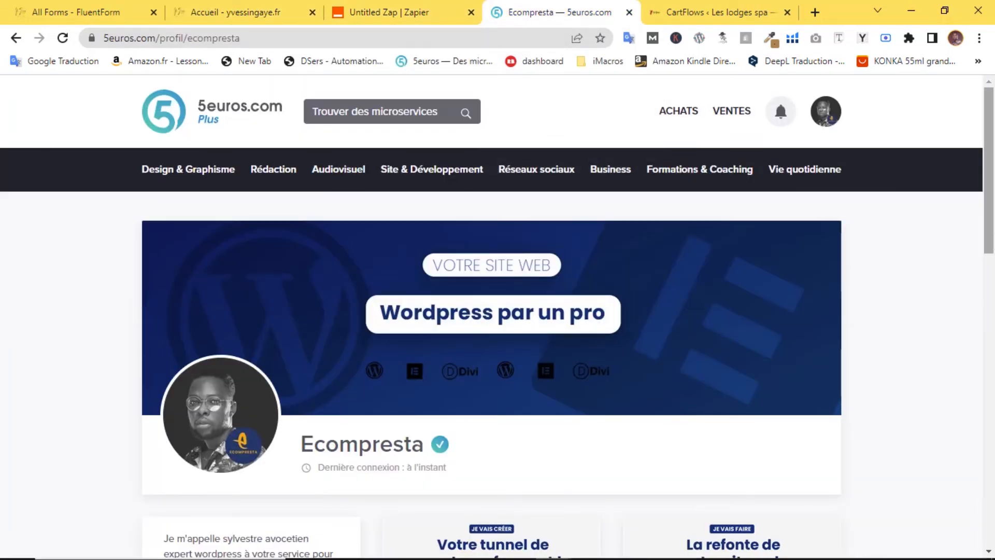
pyautogui.moveTo(992, 191); pyautogui.dragTo(994, 284)
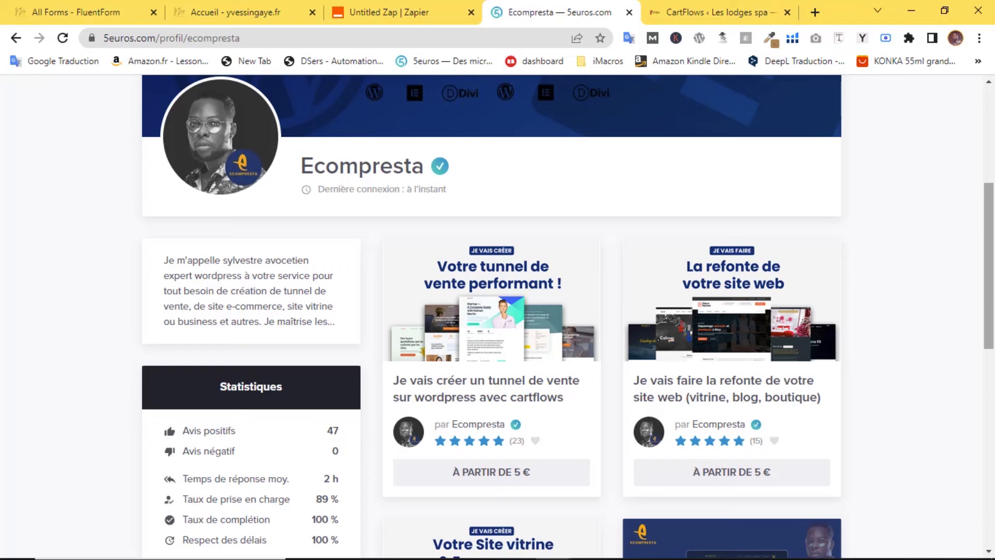
pyautogui.scroll(-1, 992, 279)
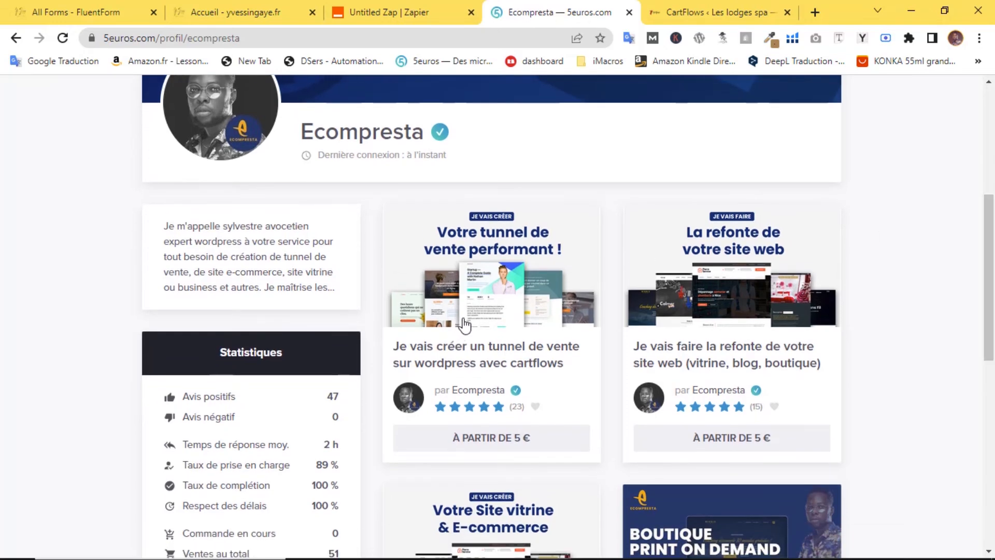
pyautogui.scroll(5, 463, 324)
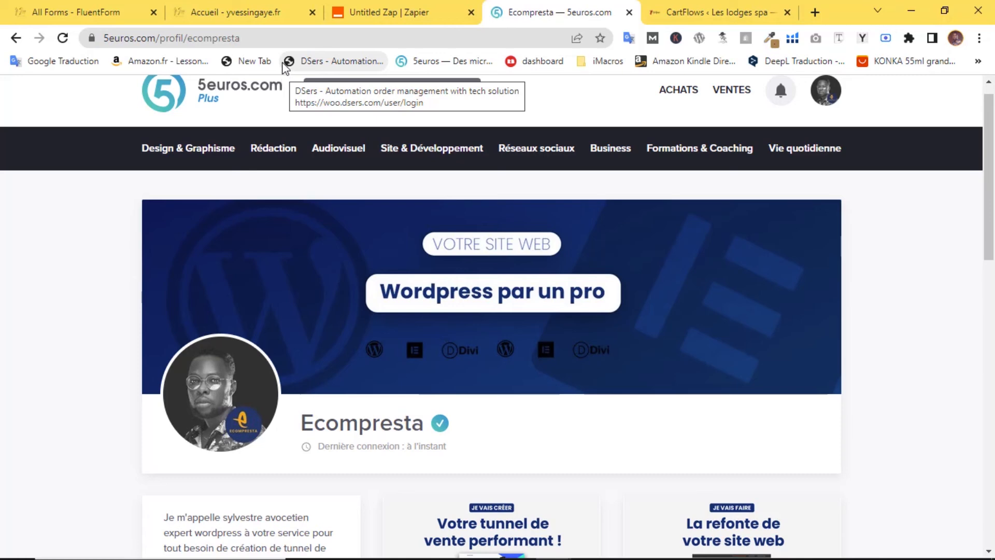
pyautogui.scroll(-3, 638, 222)
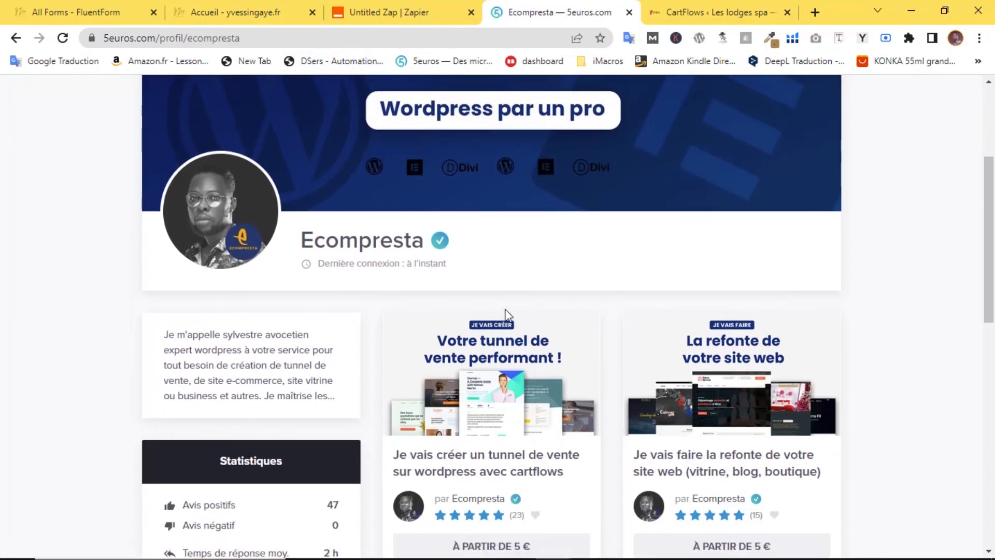
pyautogui.moveTo(994, 226); pyautogui.dragTo(994, 225)
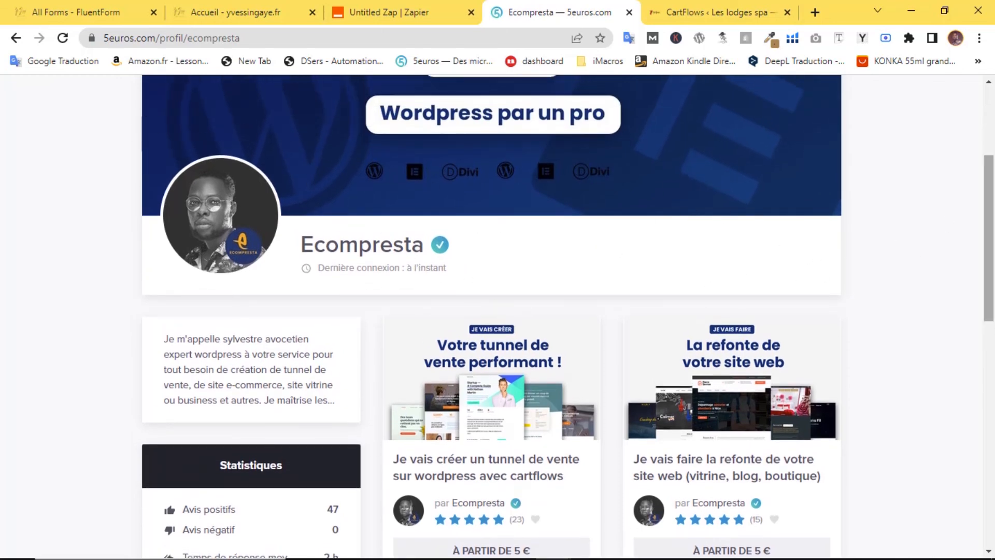
pyautogui.scroll(4, 736, 249)
pyautogui.scroll(-9, 778, 177)
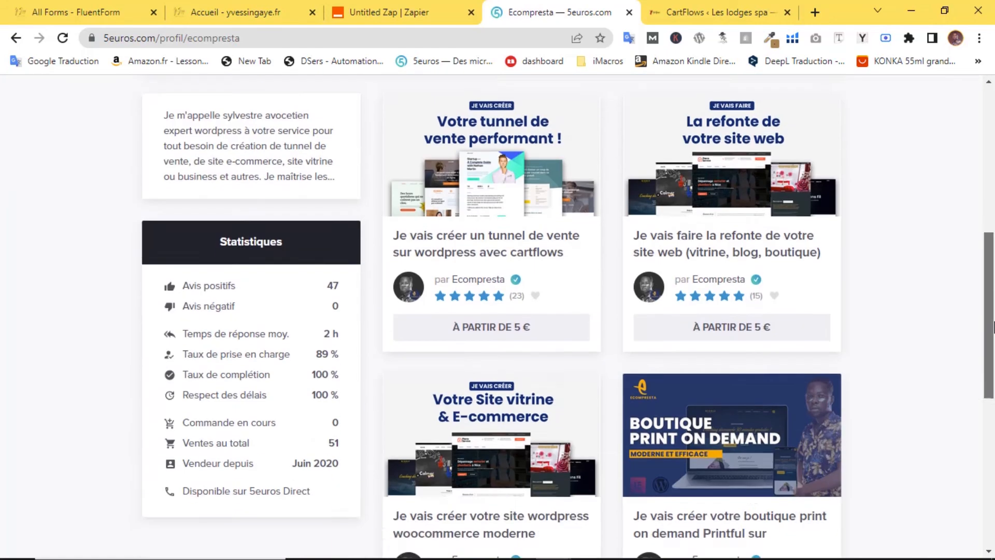
pyautogui.scroll(3, 703, 199)
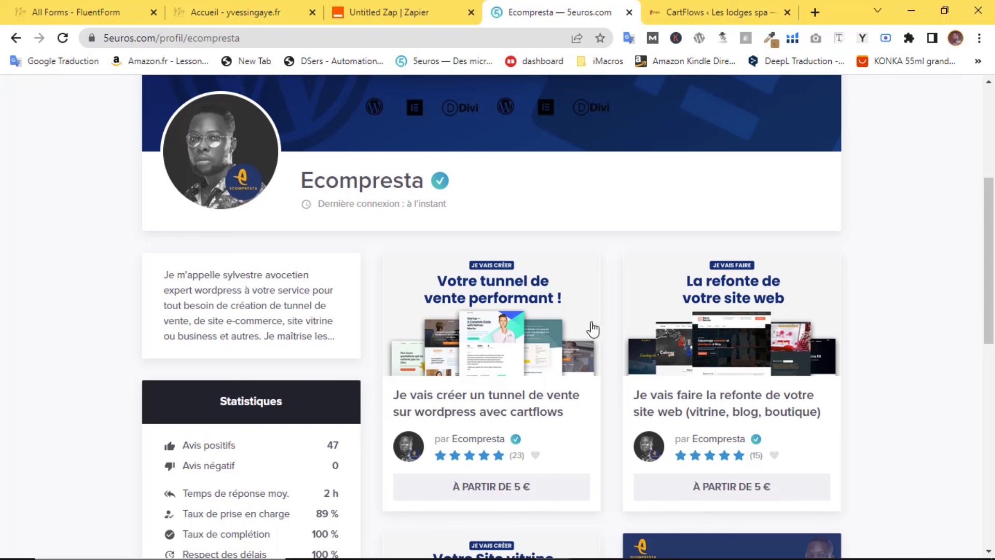
pyautogui.click(463, 378)
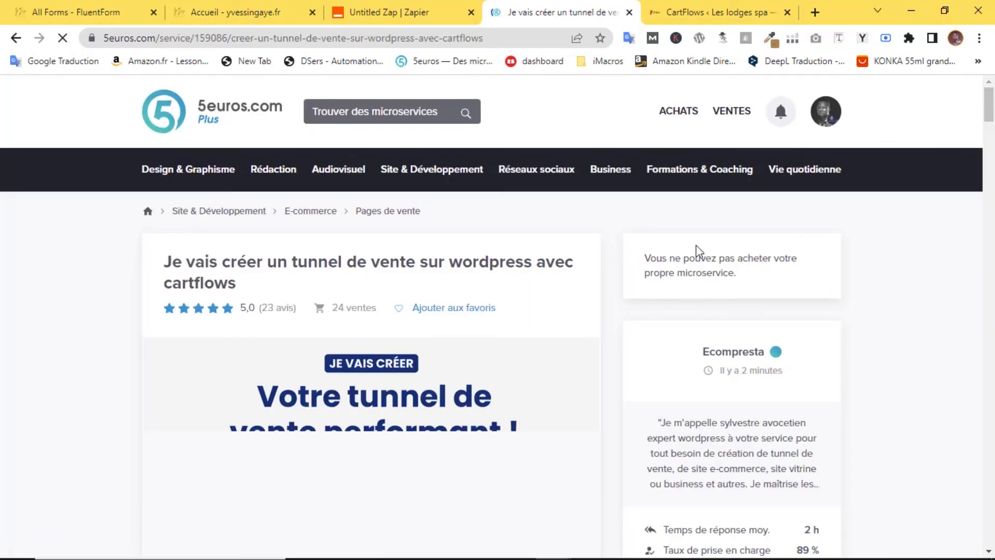
# - Scroll the 5euros.com sales-funnel service page down to the 'POURQUOI TRAVAILLER AVEC MOI ?' section and reviews
pyautogui.moveTo(992, 118); pyautogui.dragTo(988, 146)
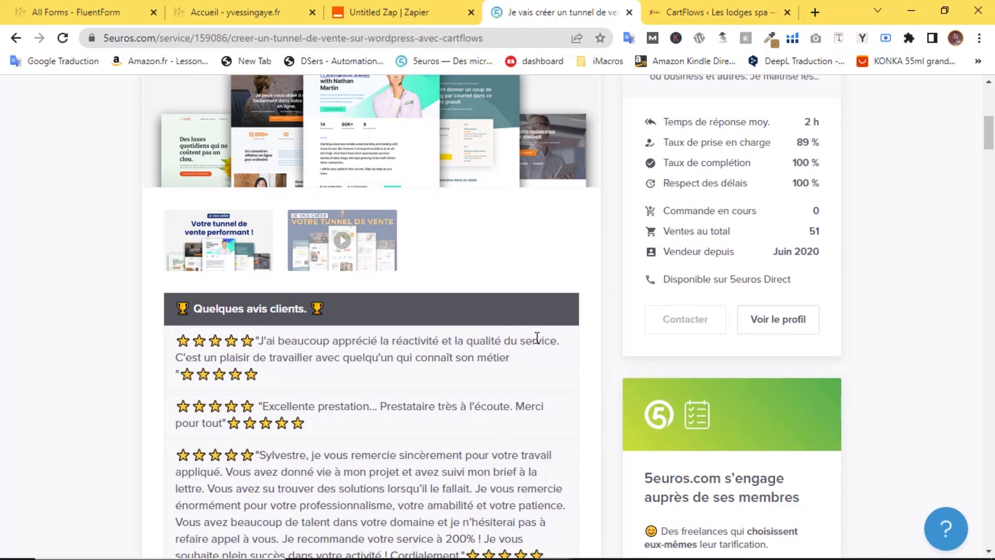
pyautogui.scroll(5, 535, 338)
pyautogui.scroll(-5, 460, 328)
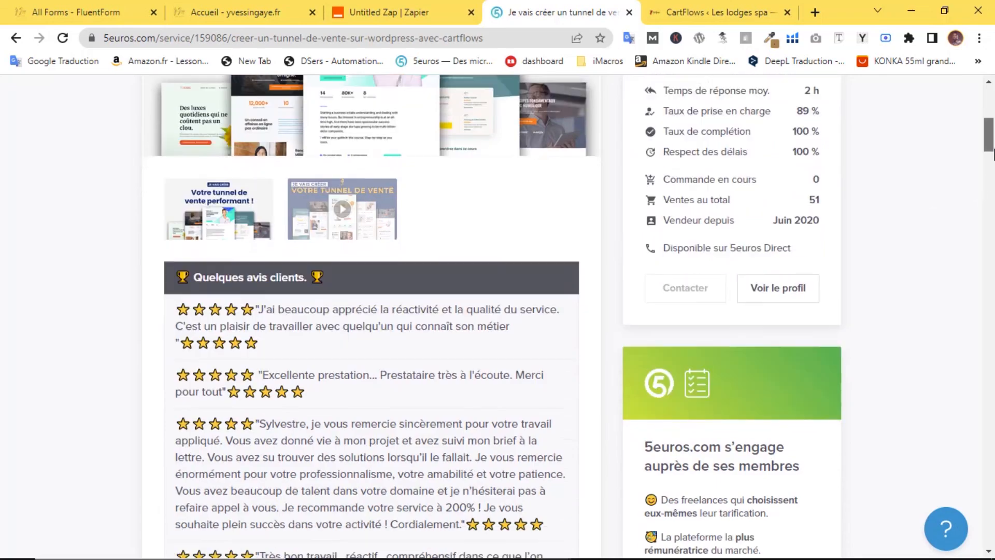